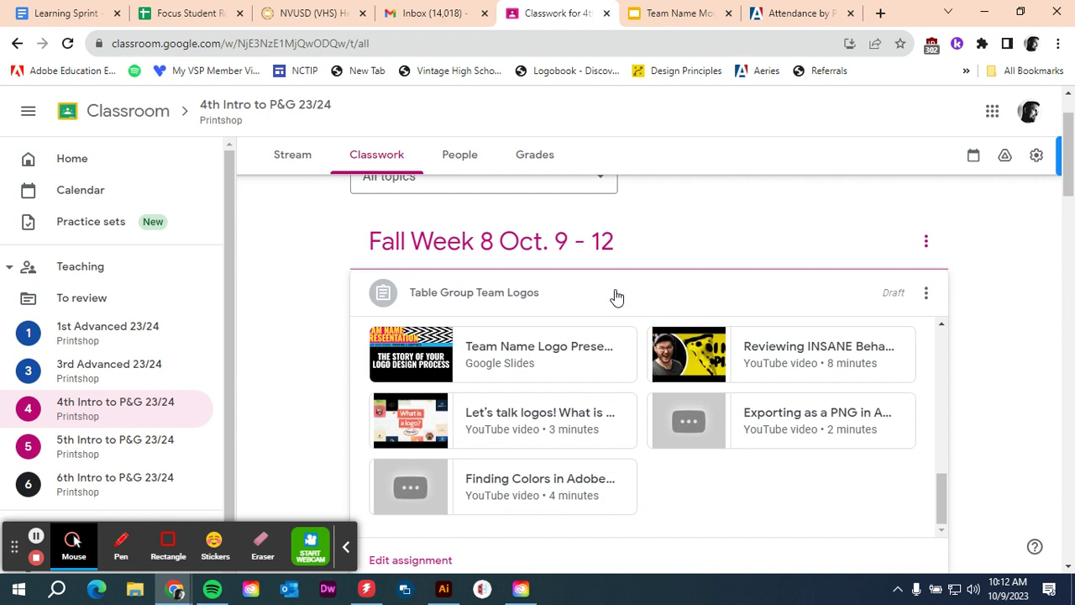
Minimize Chrome so the Creative Cloud Desktop apps page shows over Google Classroom.
left_click(345, 548)
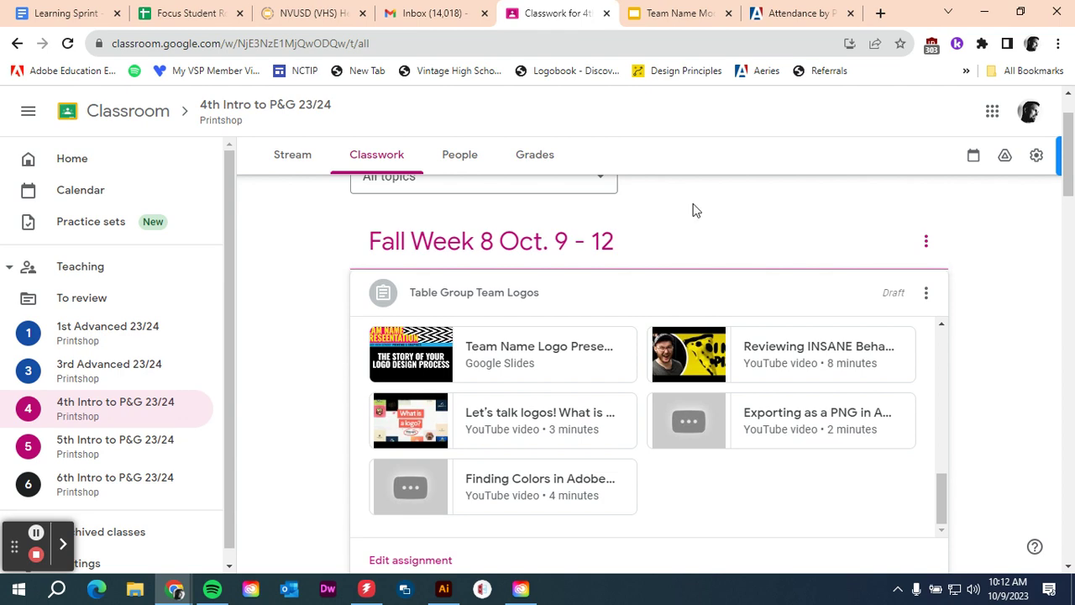
left_click(983, 13)
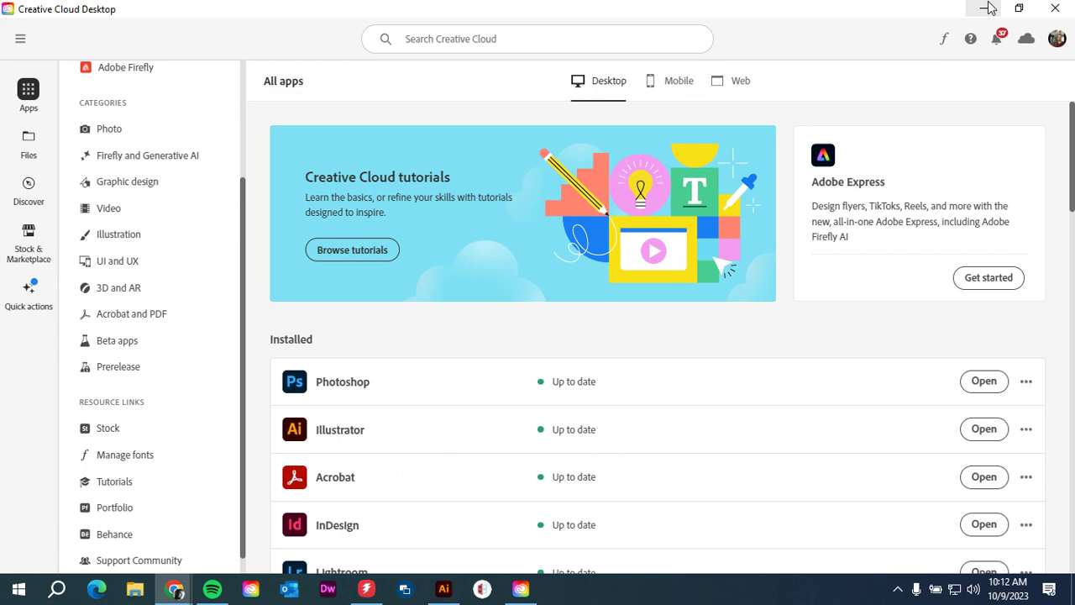
Reopen Creative Cloud Desktop, scroll the Added Fonts list, then go to Adobe Fonts' browse page.
left_click(1055, 8)
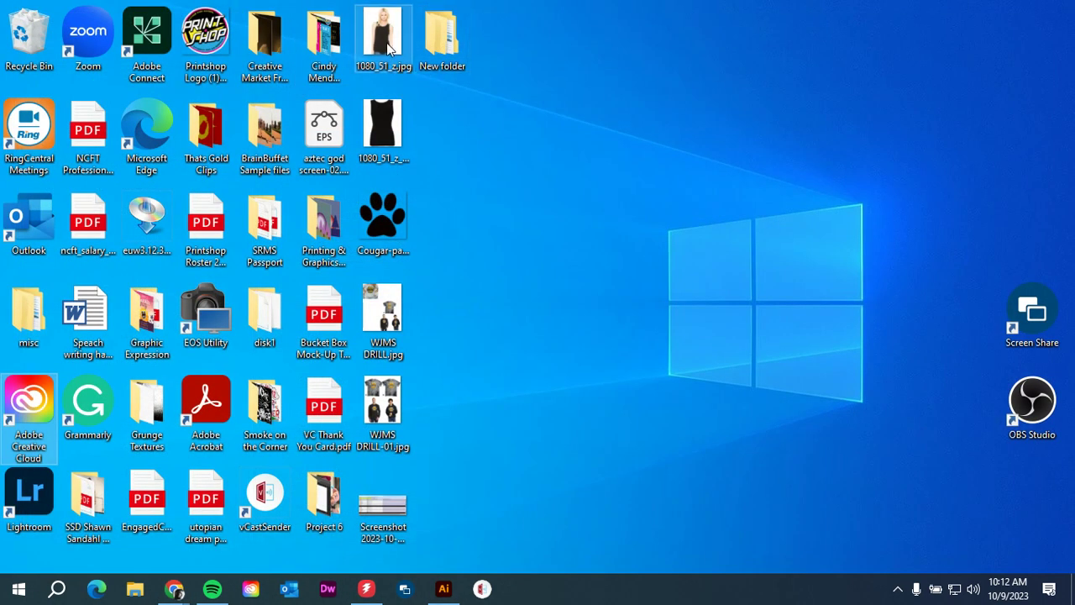
double_click(25, 403)
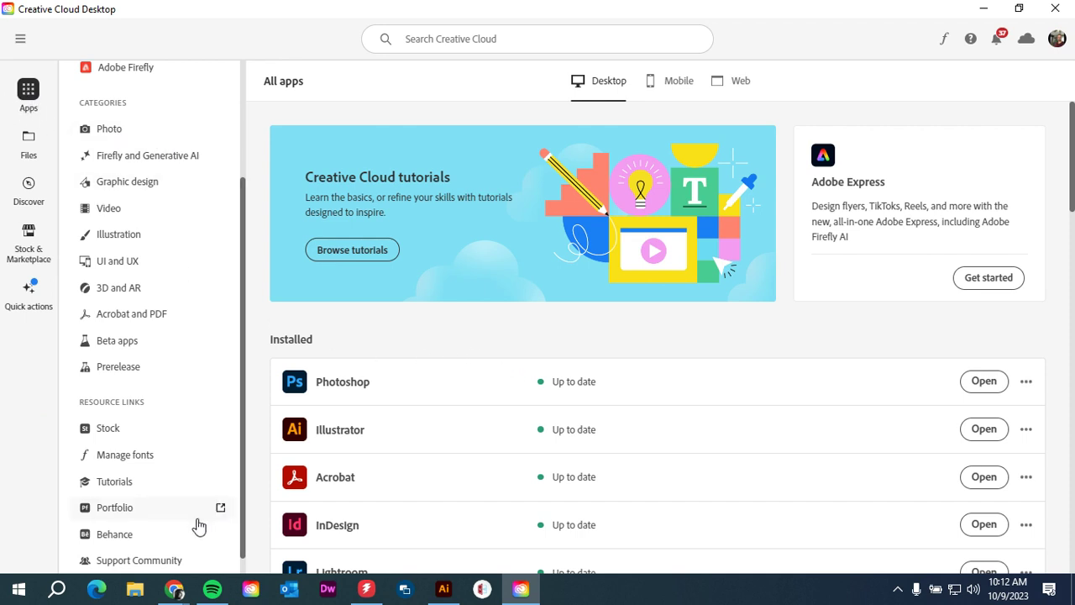
left_click(141, 457)
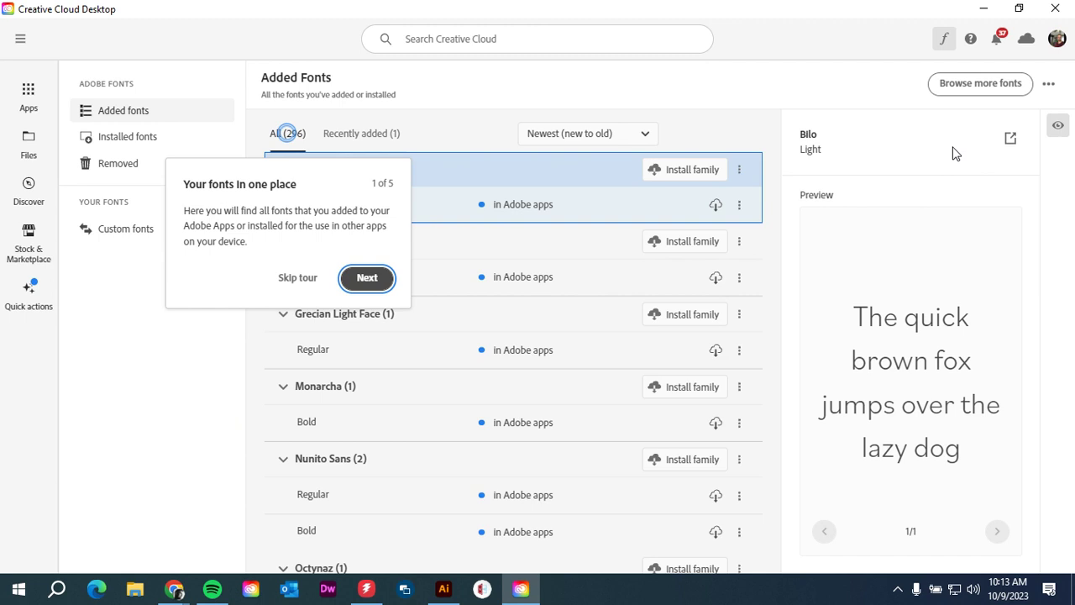
scroll(584, 374, "down", 15)
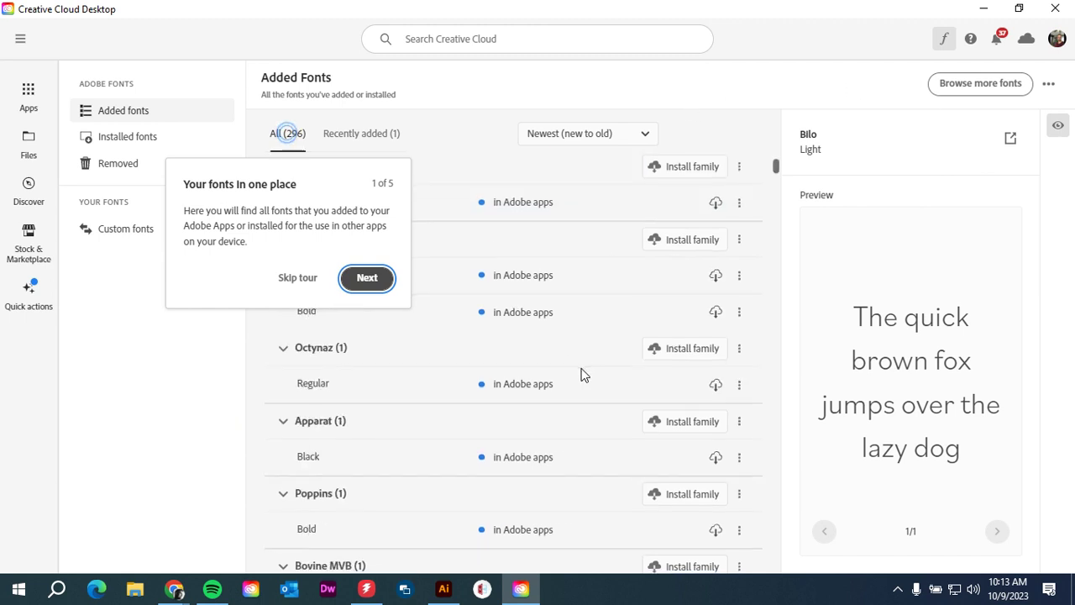
scroll(584, 374, "down", 15)
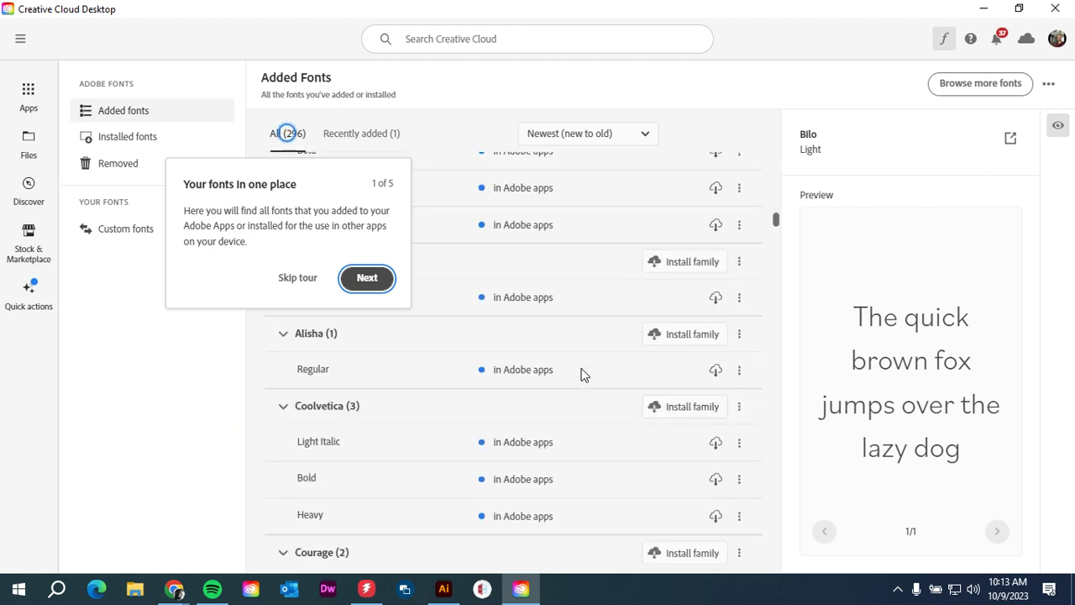
scroll(583, 375, "down", 15)
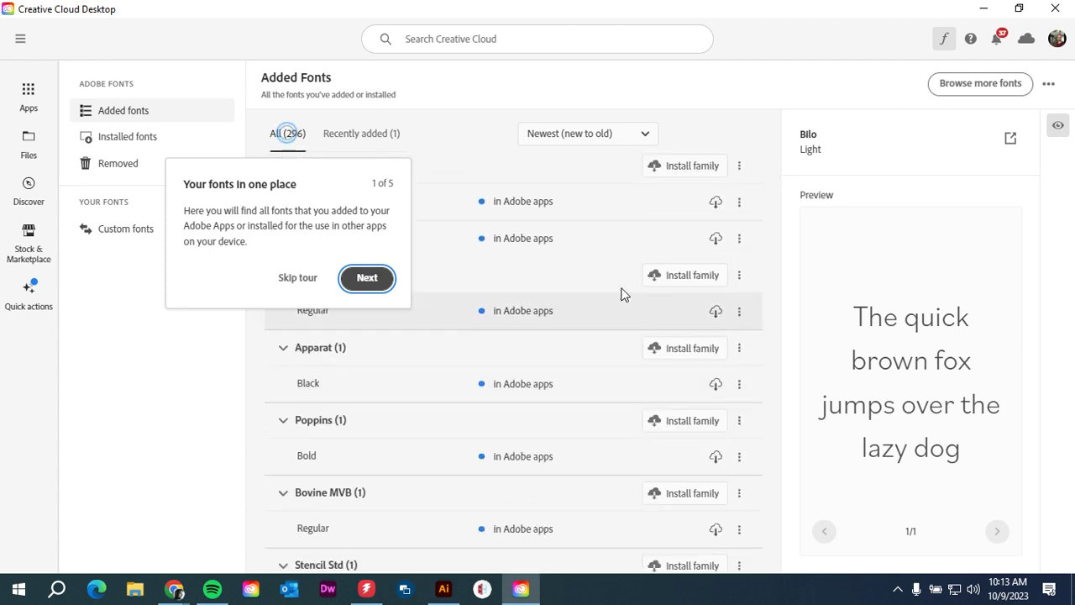
left_click(991, 89)
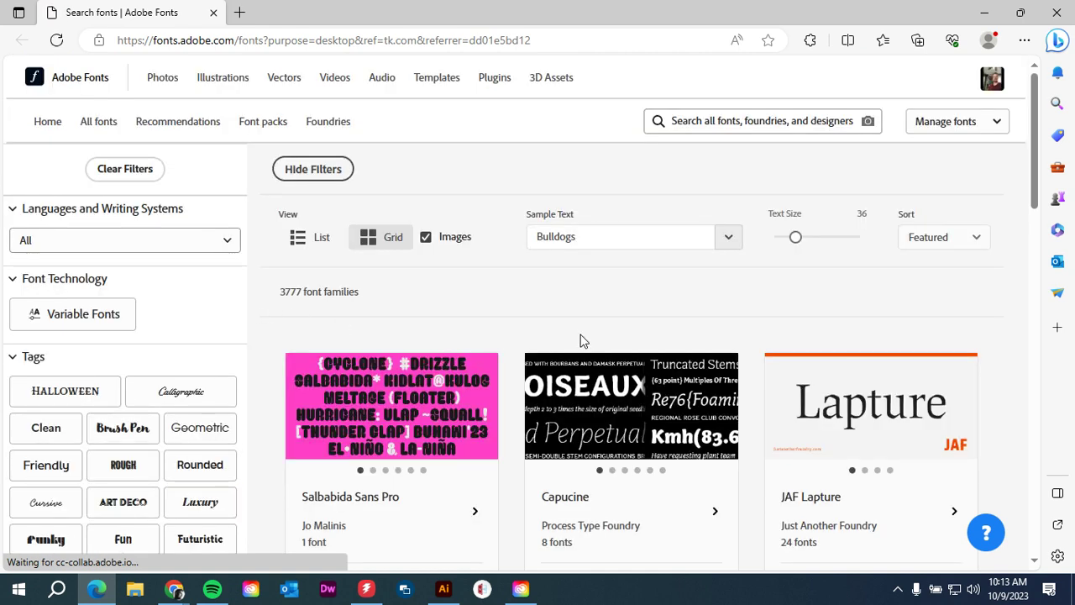
Change the sample text from Bulldogs to Crushers and expand Tags with View 13 more.
left_click(576, 237)
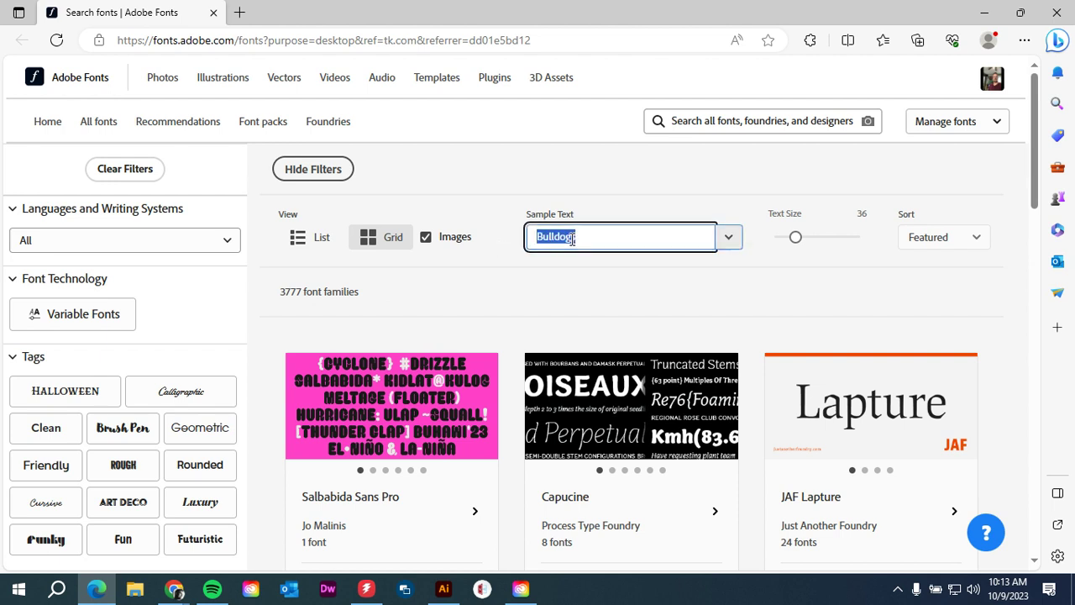
left_click(574, 238)
left_click_drag(574, 238, 481, 254)
type("Crusher")
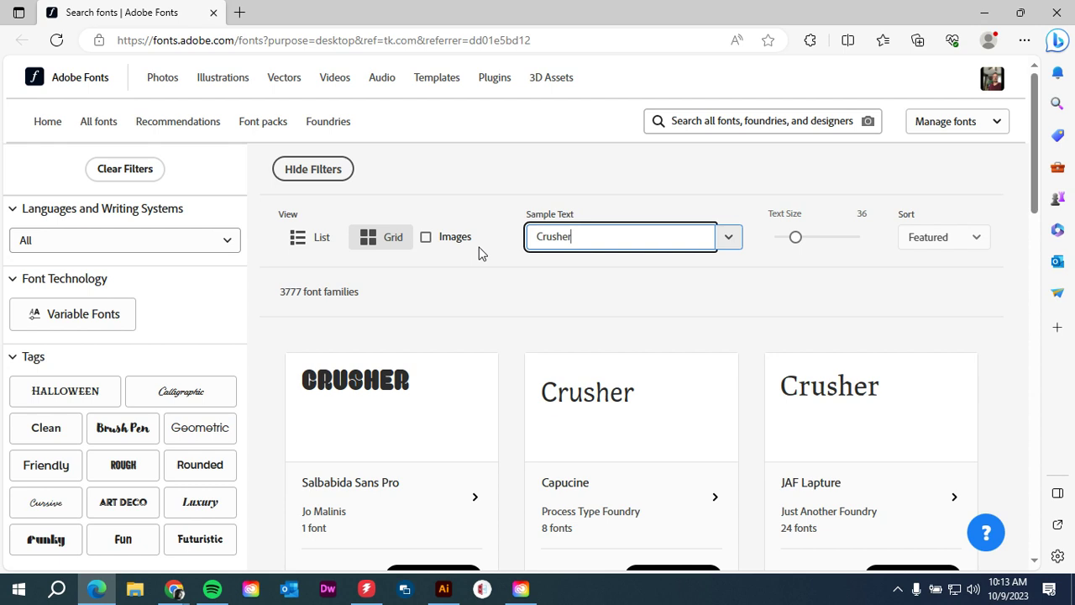
type("s")
left_click(521, 314)
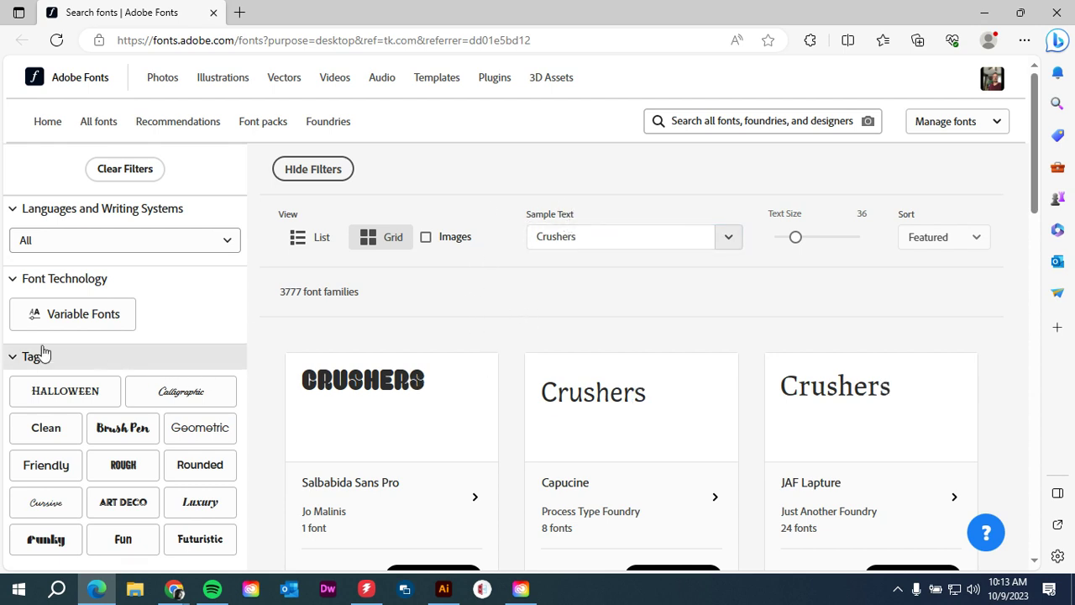
scroll(135, 371, "down", 2)
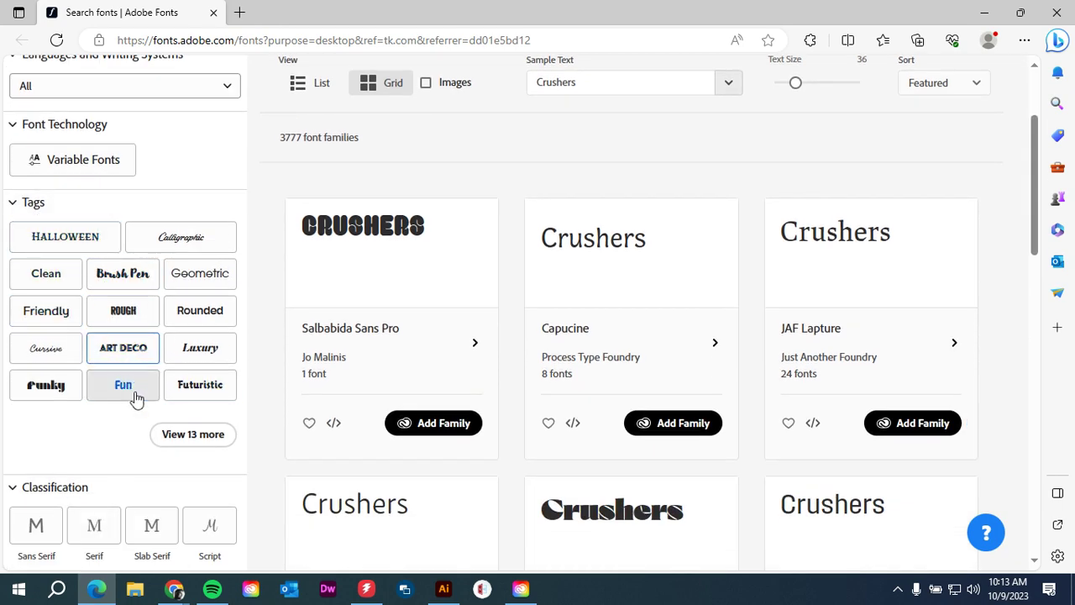
left_click(194, 439)
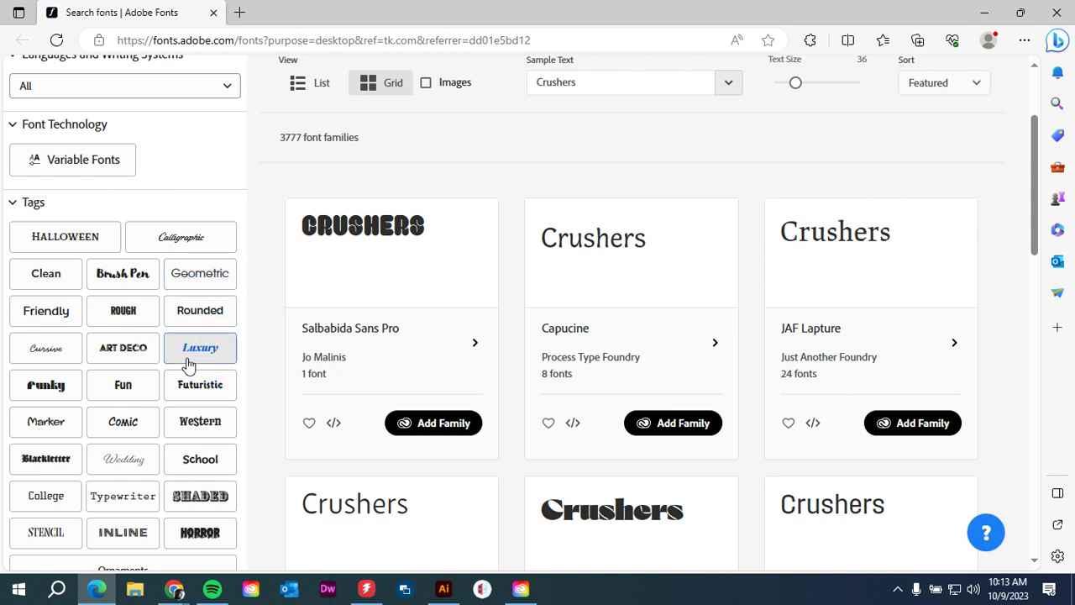
Filter to Futuristic fonts with 48 text size previews and scroll down to Megavolt.
left_click(195, 389)
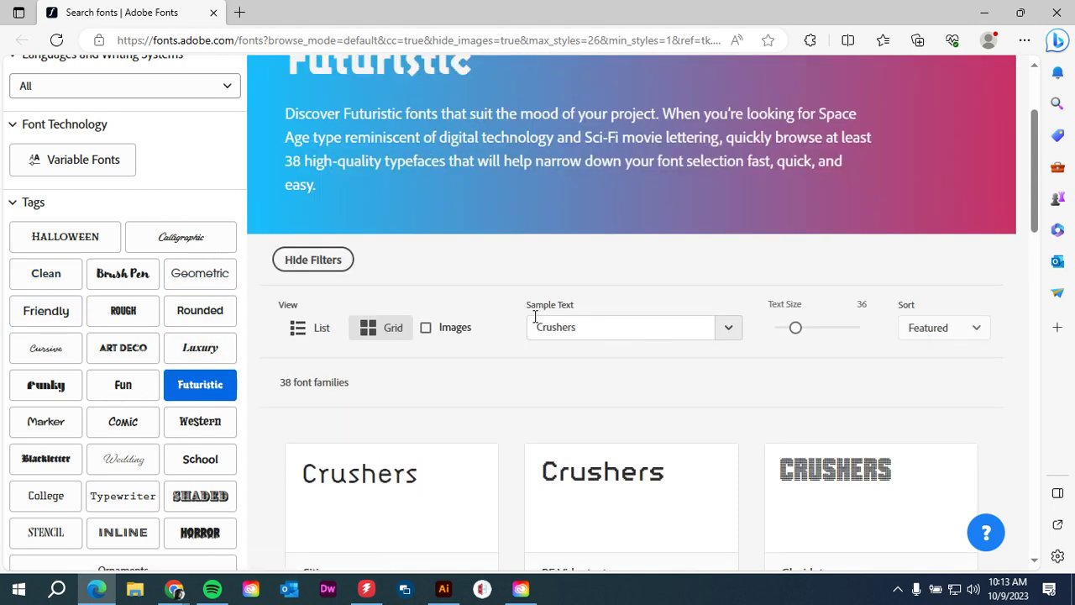
left_click_drag(796, 329, 804, 333)
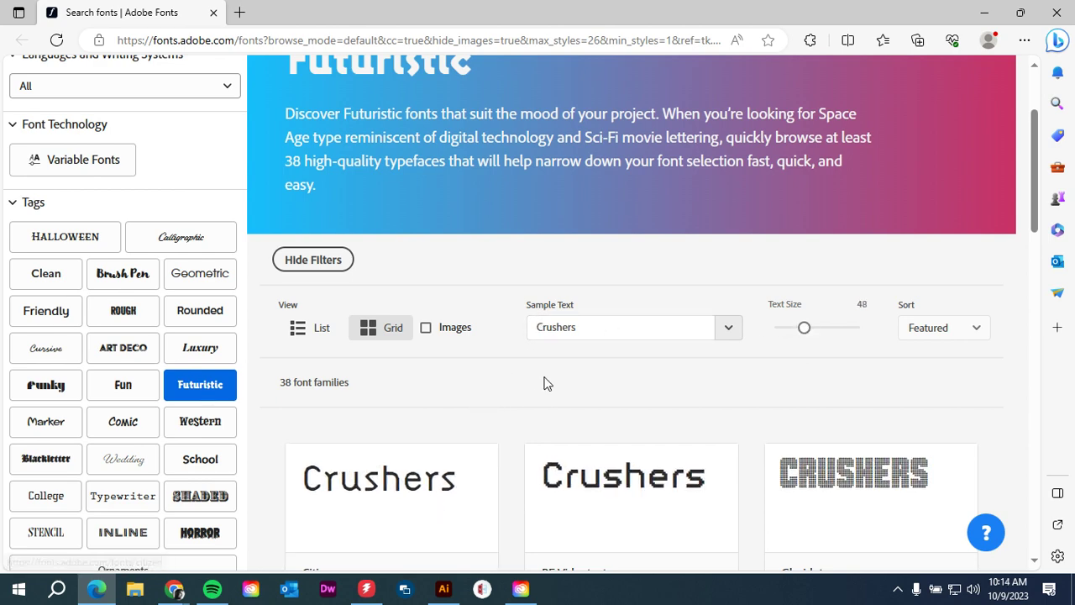
scroll(543, 385, "down", 1)
scroll(607, 461, "down", 2)
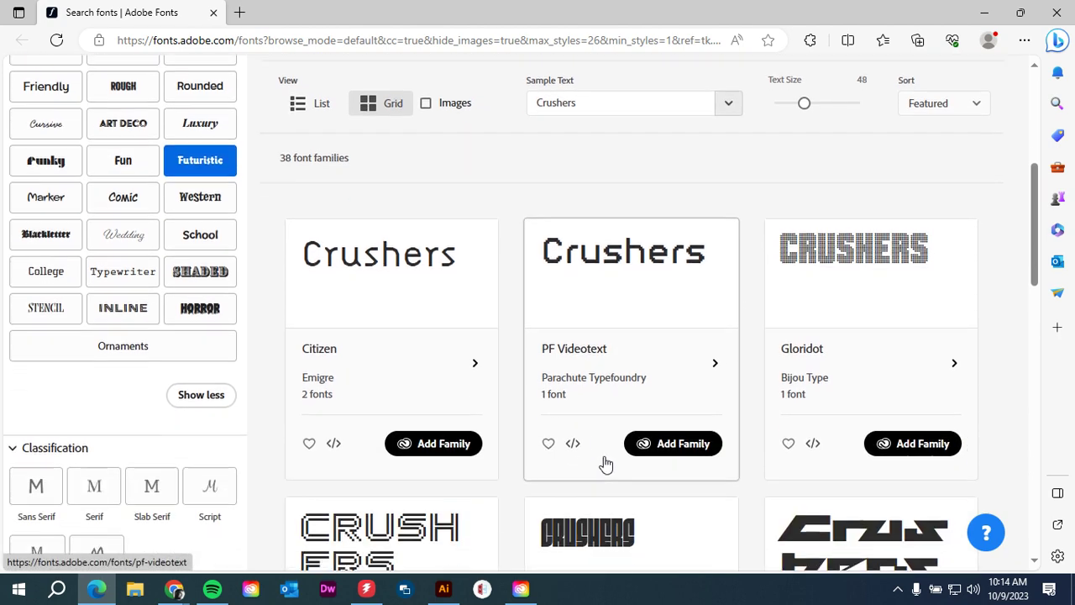
scroll(416, 426, "down", 2)
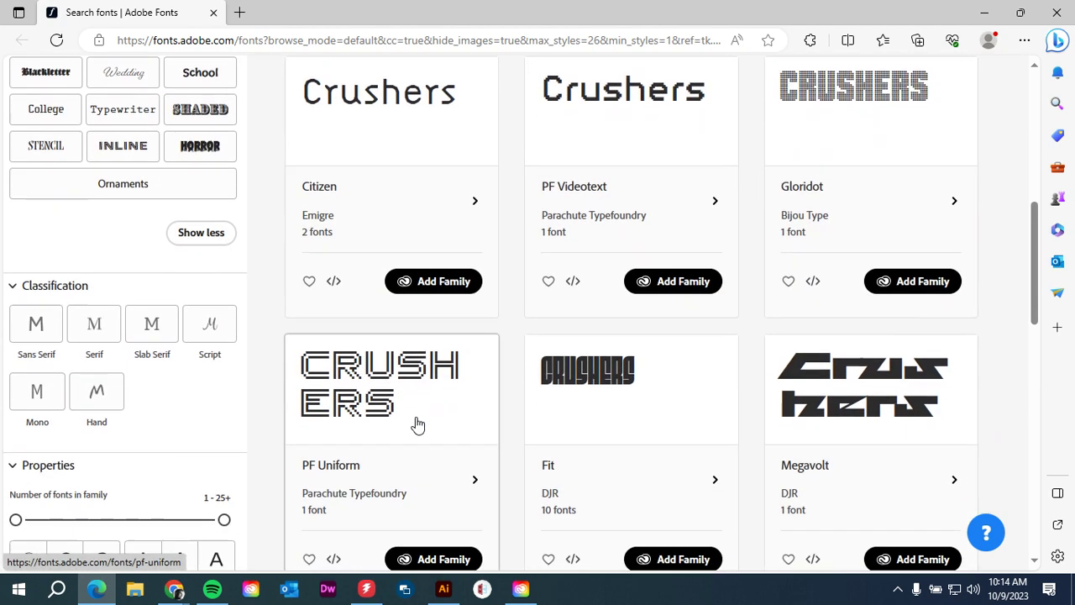
scroll(485, 367, "down", 1)
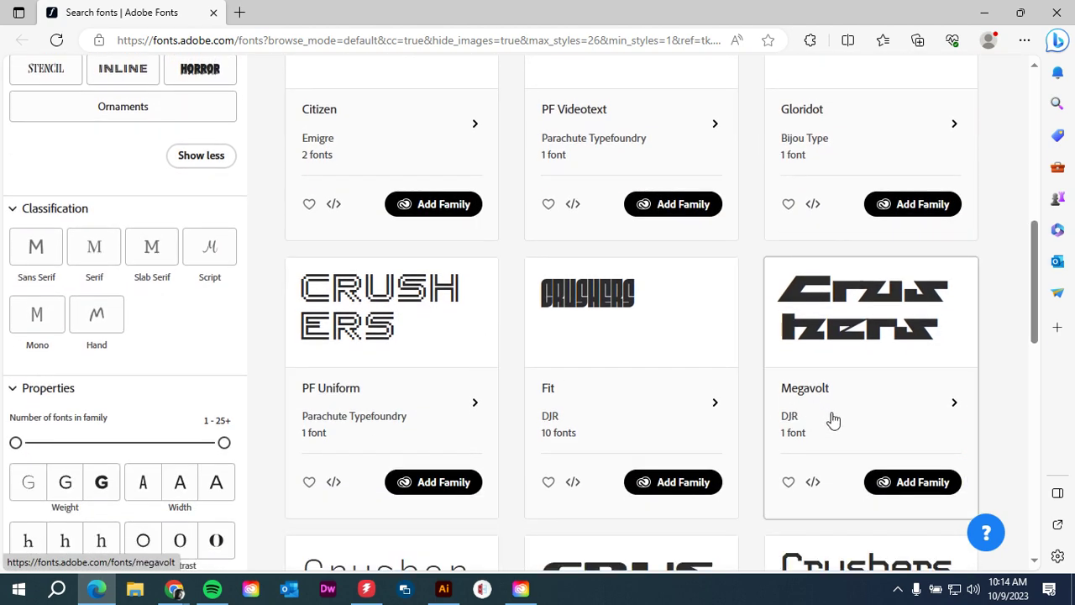
Add the Megavolt family to Adobe apps and dismiss the confirmation and notice.
left_click(919, 485)
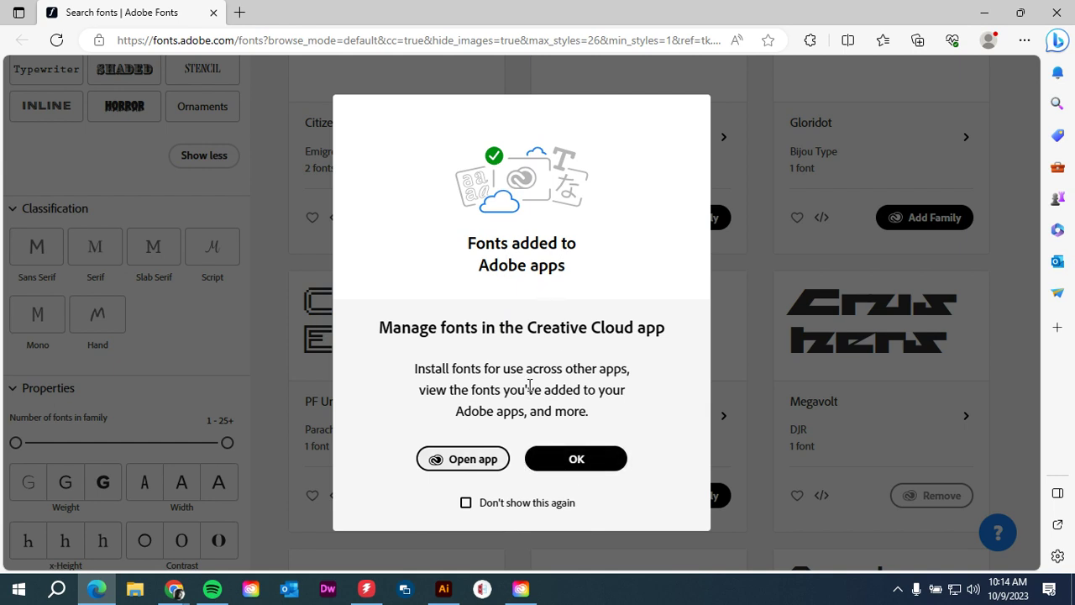
left_click(587, 465)
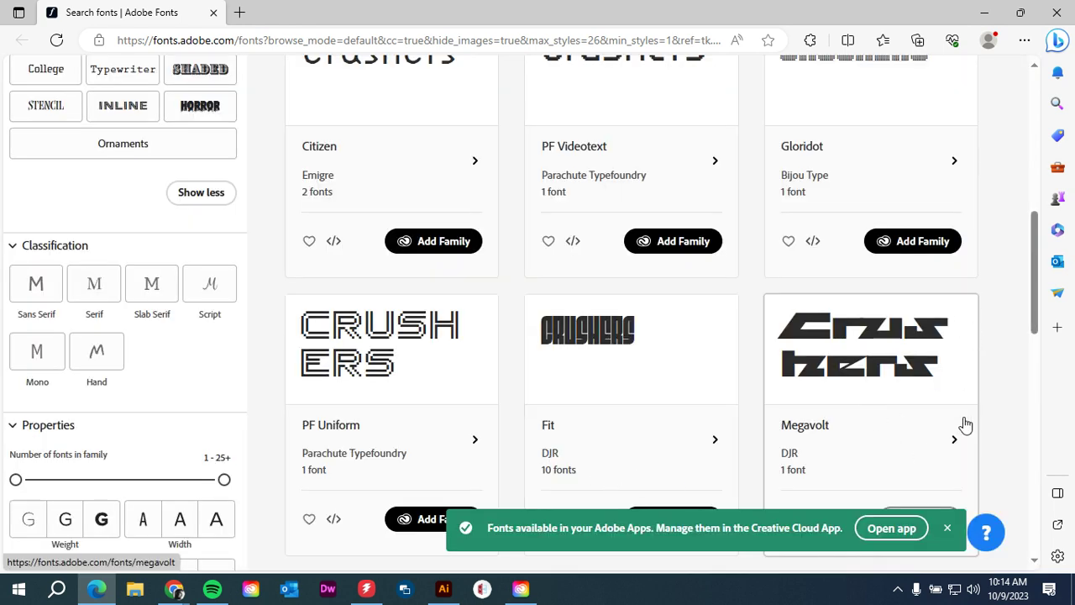
left_click(946, 527)
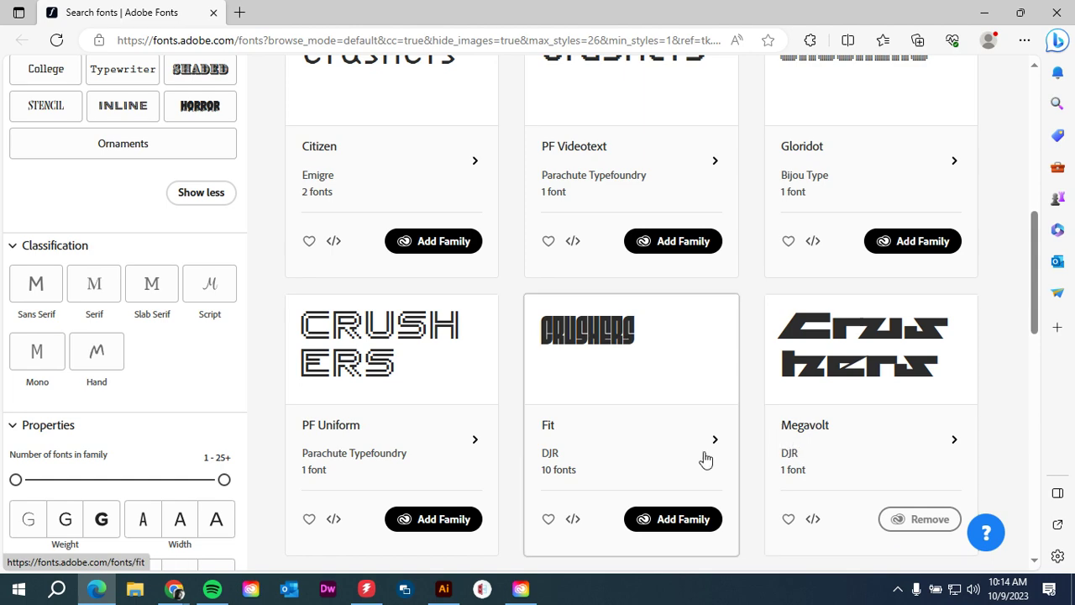
In Illustrator, set the Font text in Megavolt via the Character font field and move it up.
left_click(440, 594)
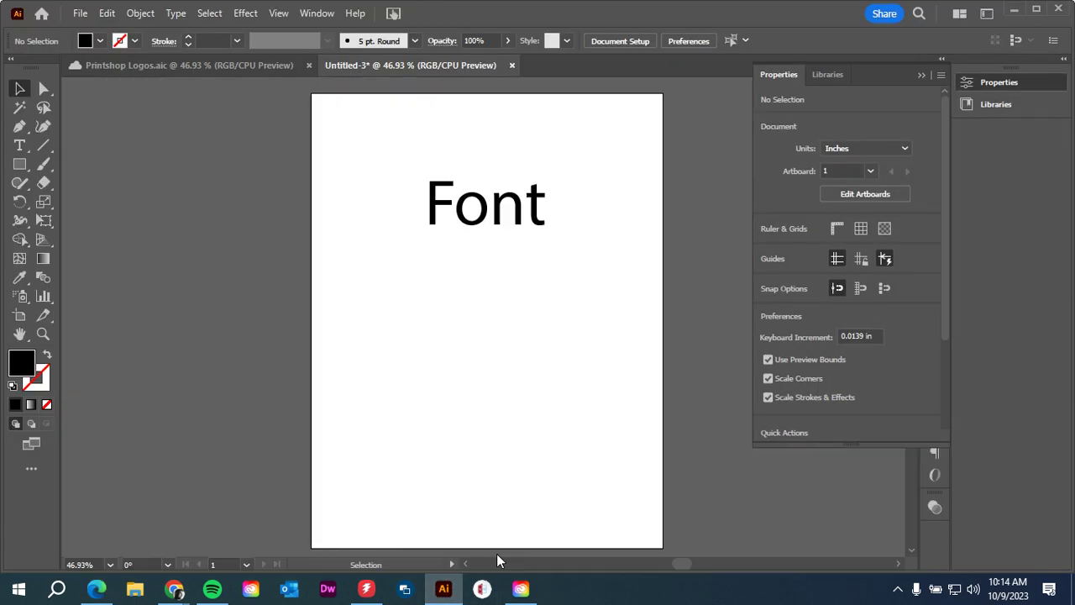
left_click(500, 220)
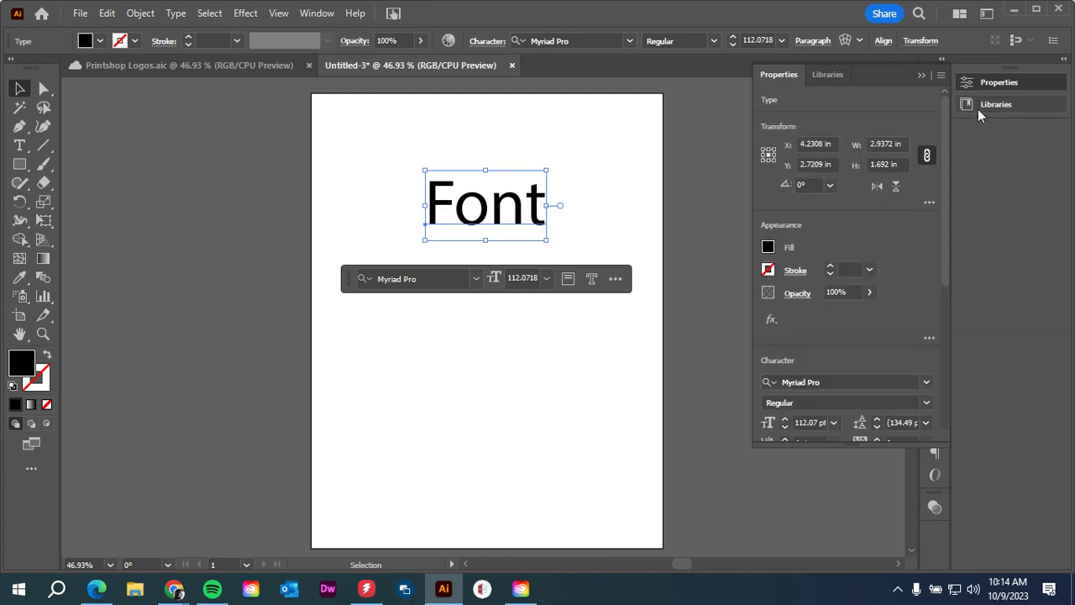
left_click(840, 381)
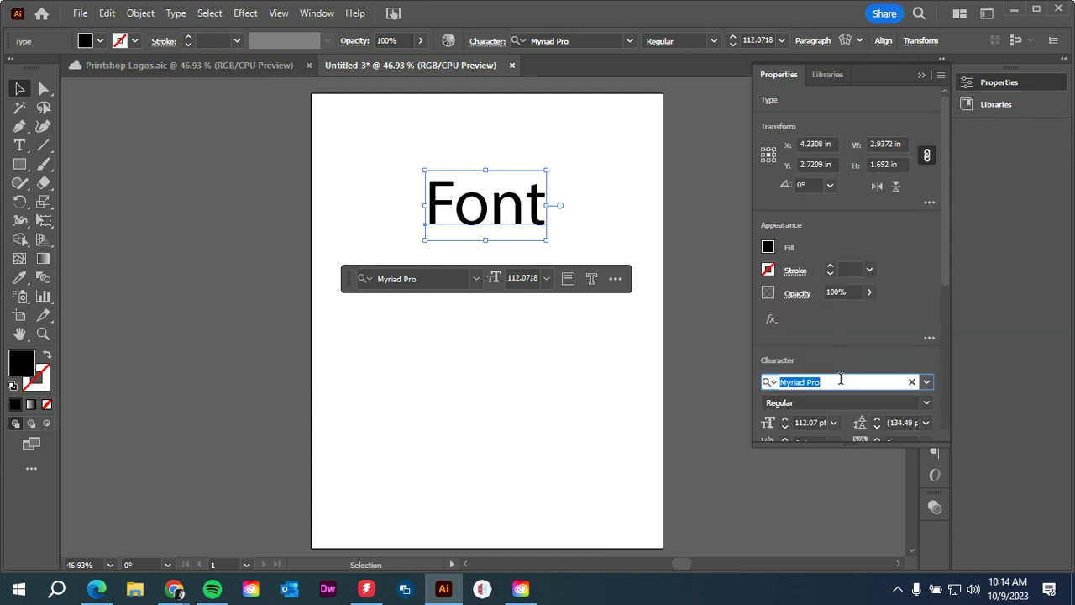
type("mega")
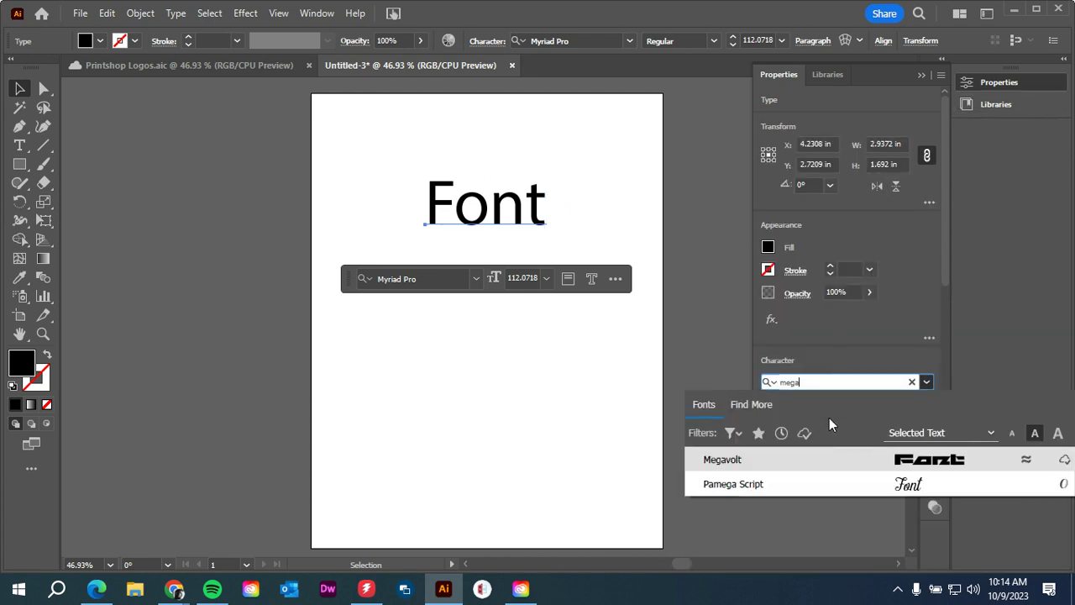
left_click(835, 461)
left_click_drag(564, 181, 524, 257)
Replace the top Font line's text with the word Megavolt.
left_click(514, 420)
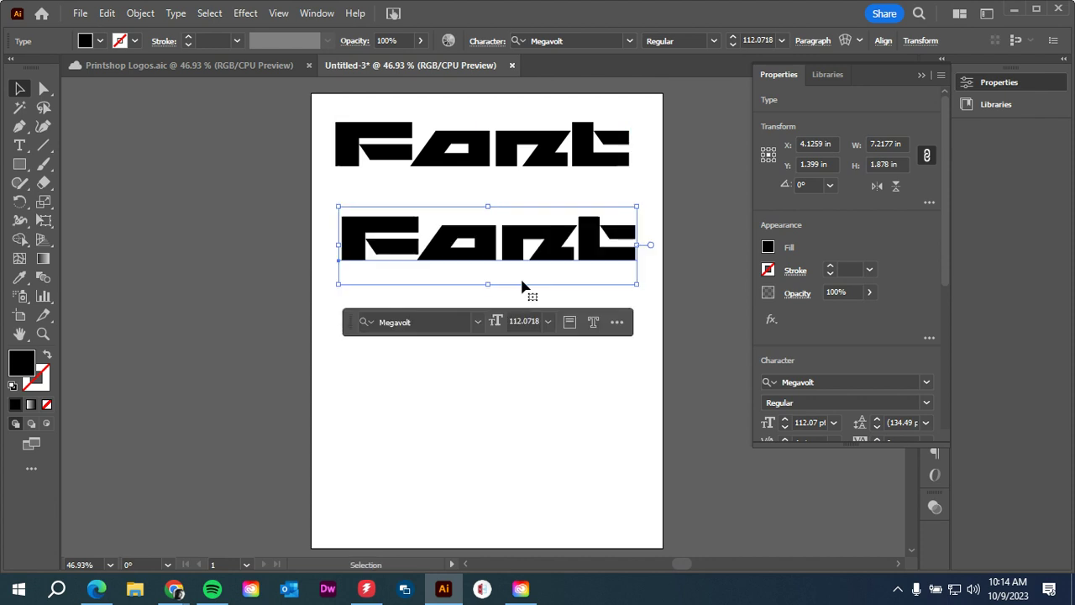
left_click(516, 408)
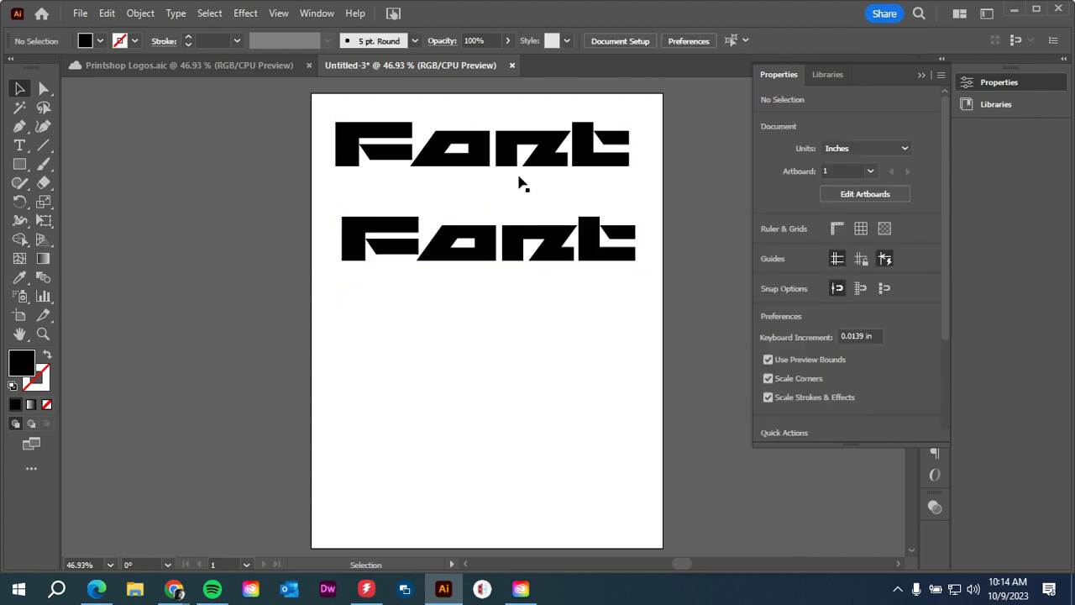
double_click(518, 173)
key("ctrl+a")
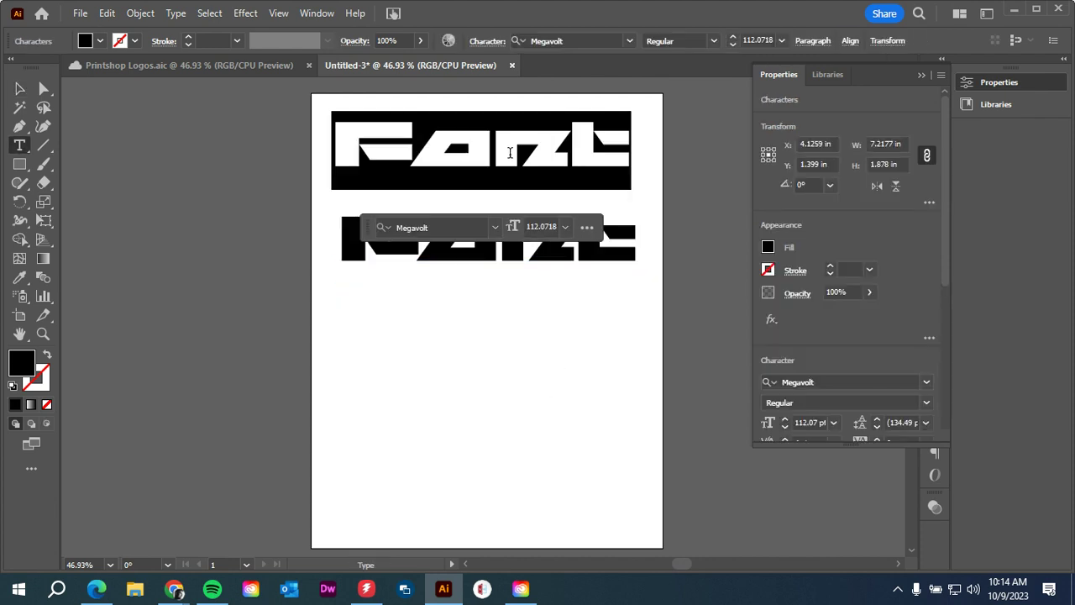
type("Mega")
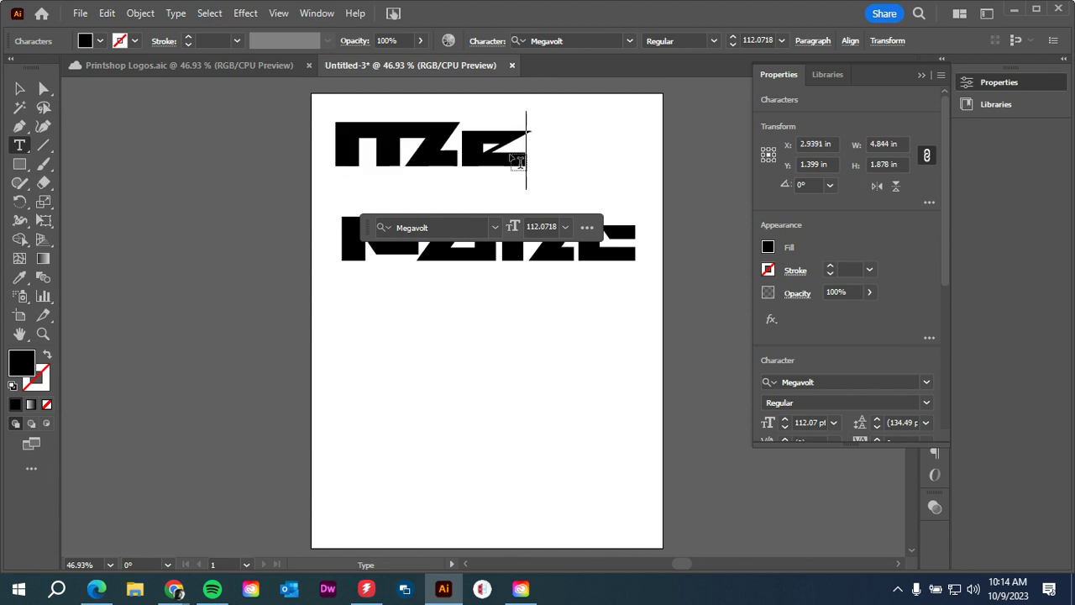
type("v")
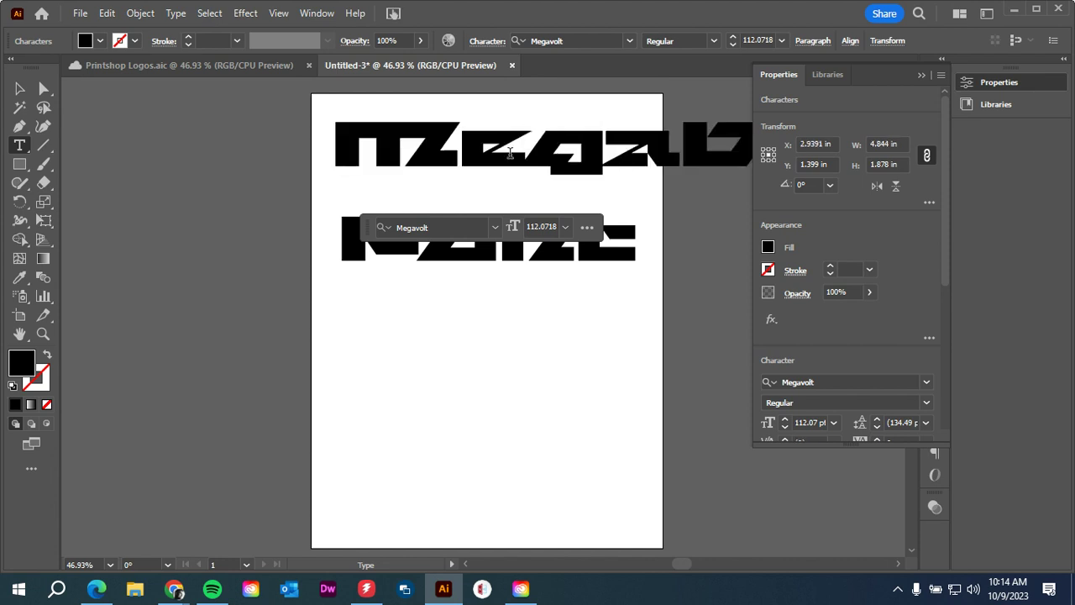
key("BackSpace")
key("BackSpace")
key("BackSpace")
key("BackSpace")
key("BackSpace")
key("BackSpace")
key("BackSpace")
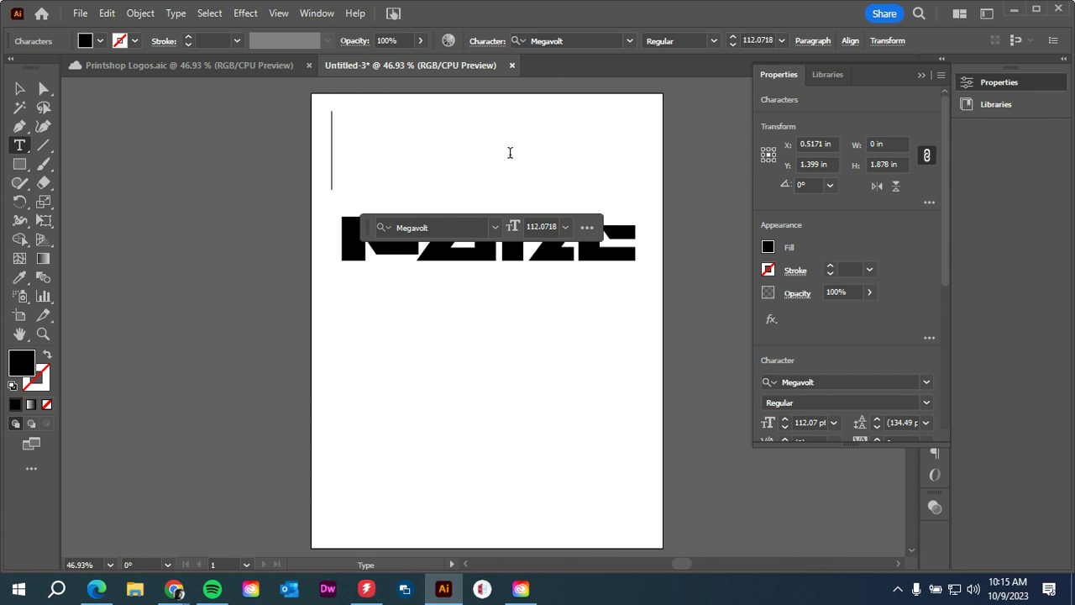
type("Megav")
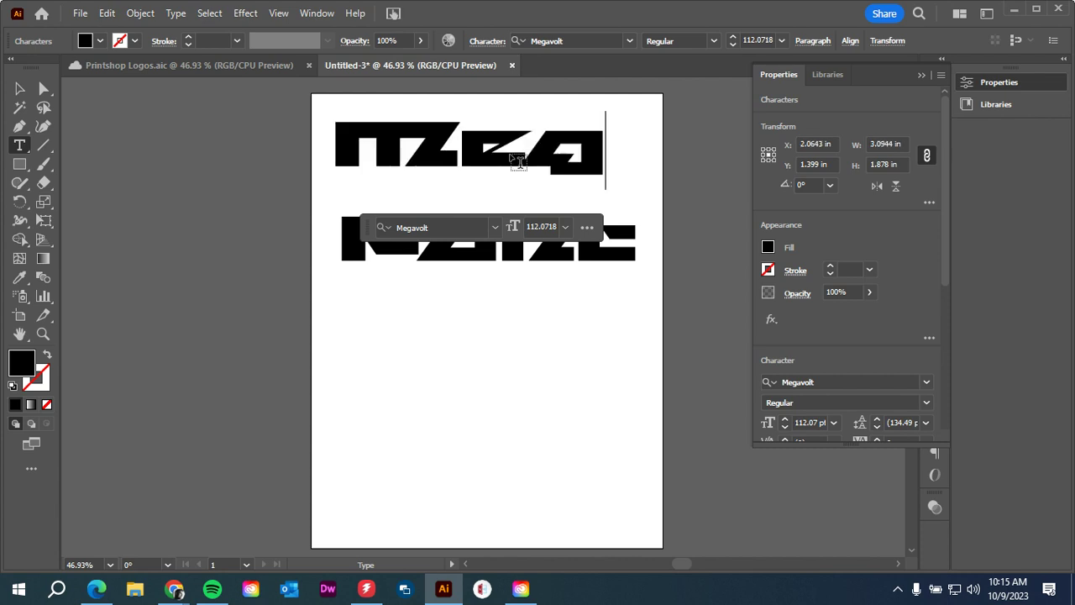
type("olt")
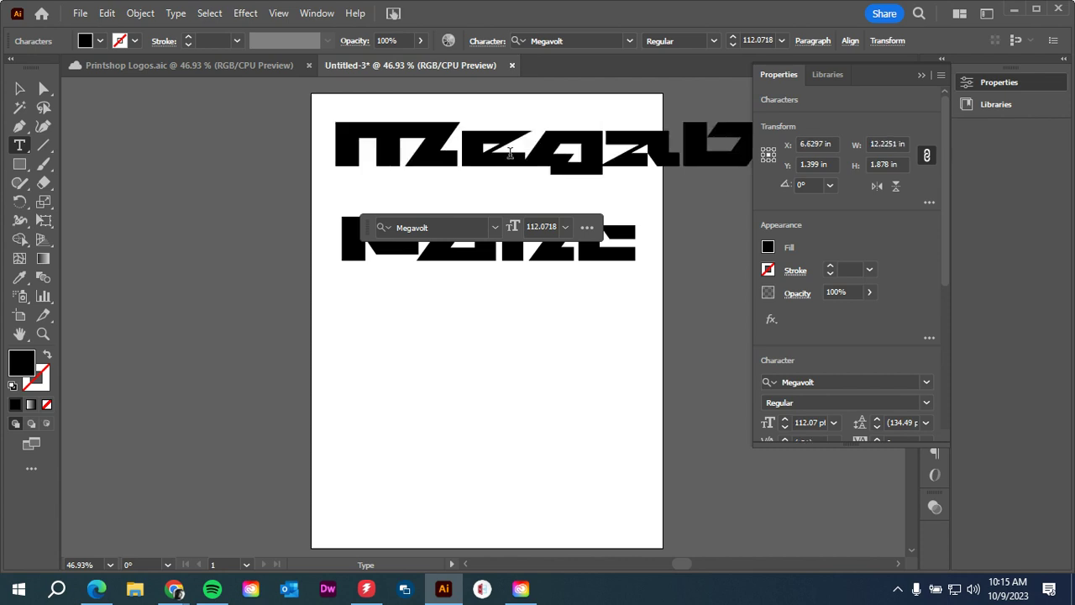
Set Megavolt to 72 pt, then scale it down to about 51 pt near the page top.
left_click(14, 87)
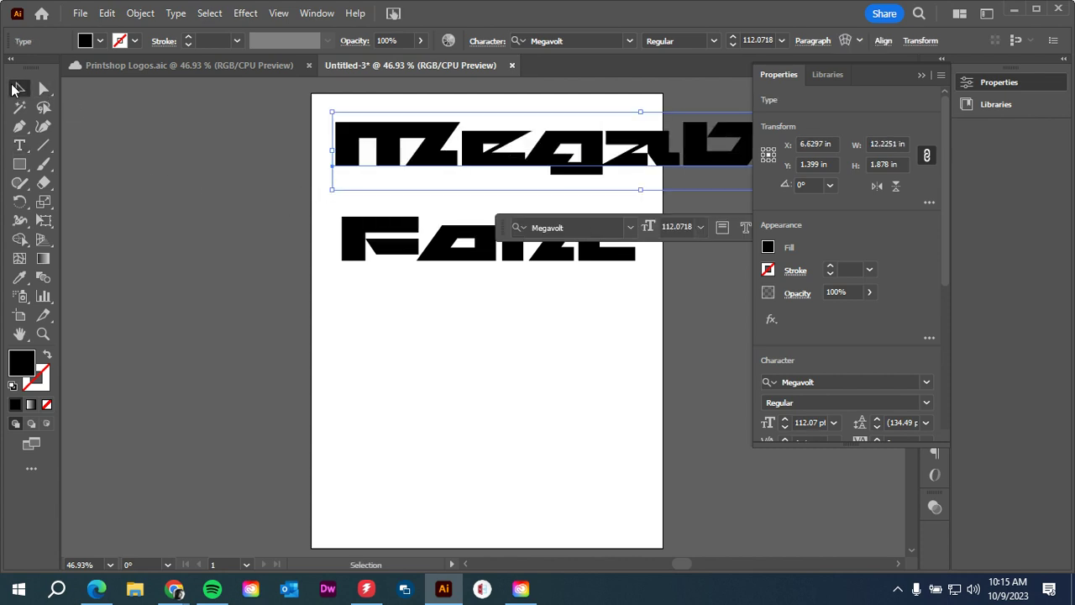
left_click(834, 423)
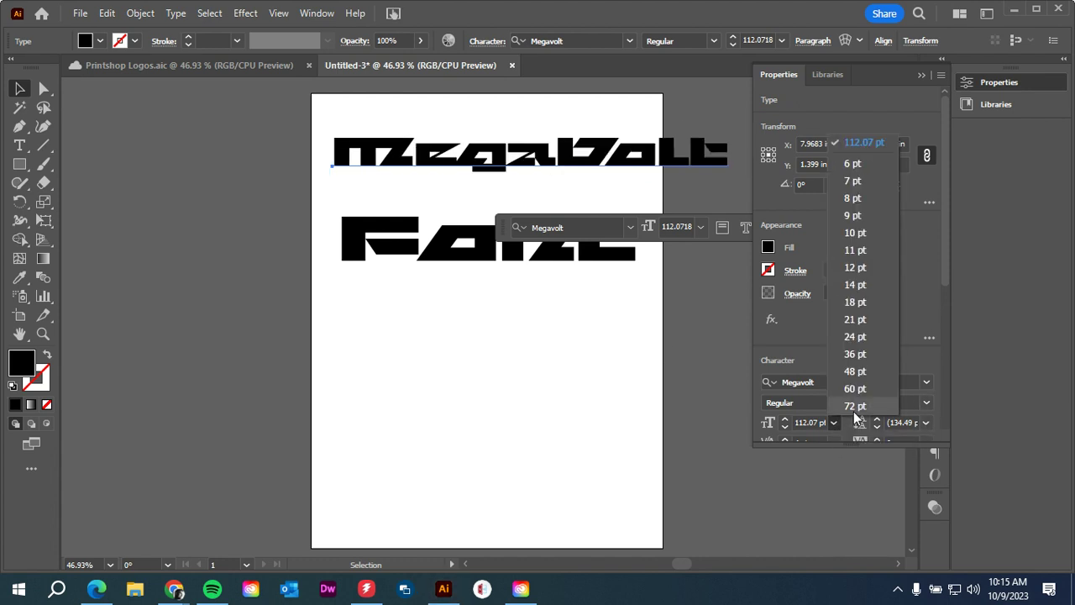
left_click(838, 380)
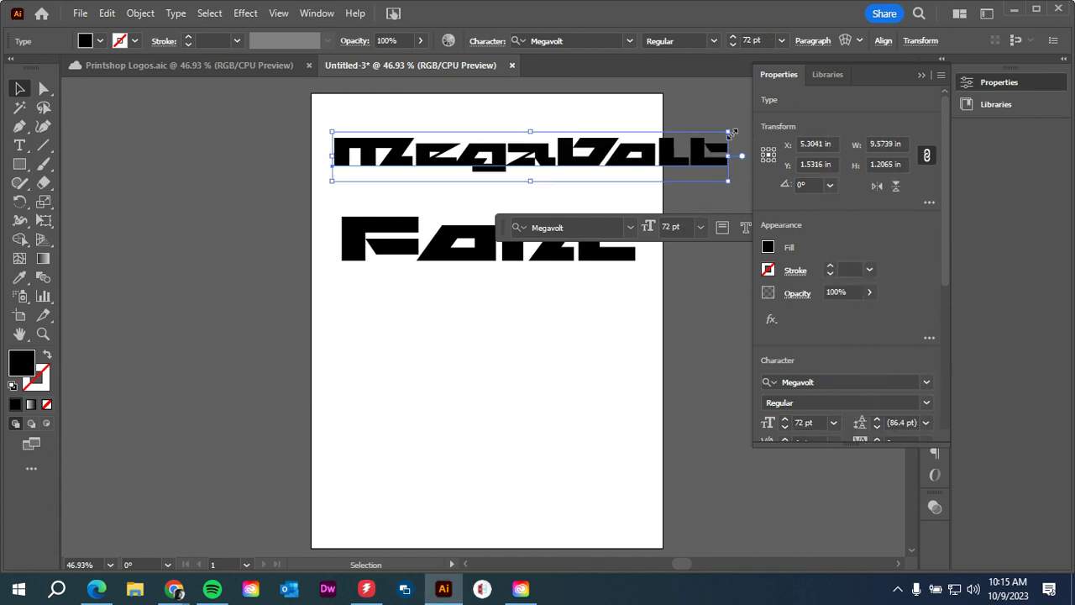
left_click_drag(731, 133, 593, 126)
Undo the outline conversion to keep Megavolt editable, nudge it slightly lower, and select Font.
key("ctrl+shift+o")
left_click(630, 165)
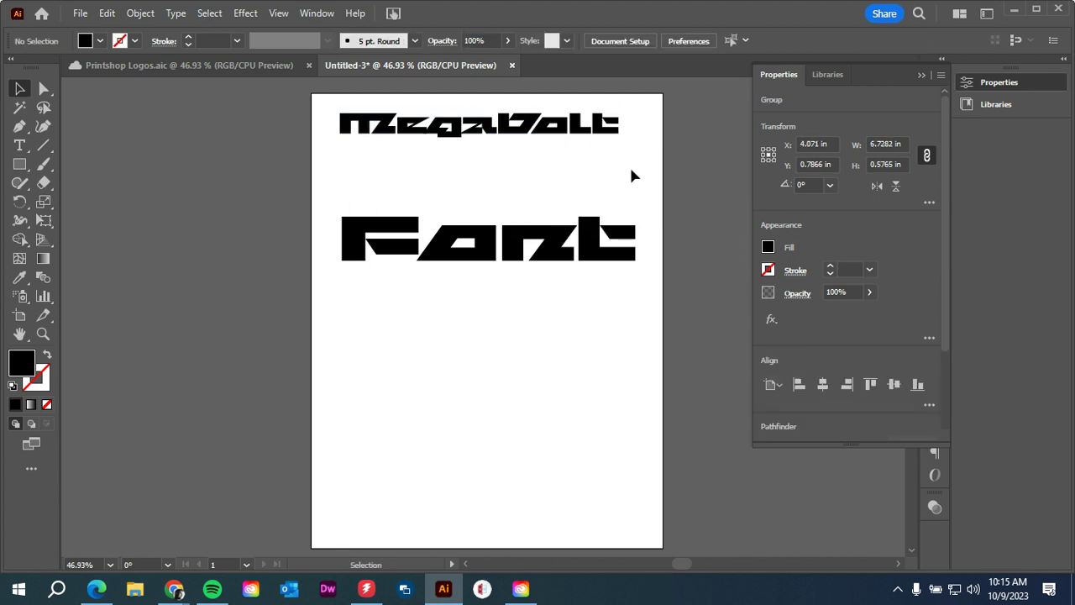
left_click(568, 129)
key("ctrl+z")
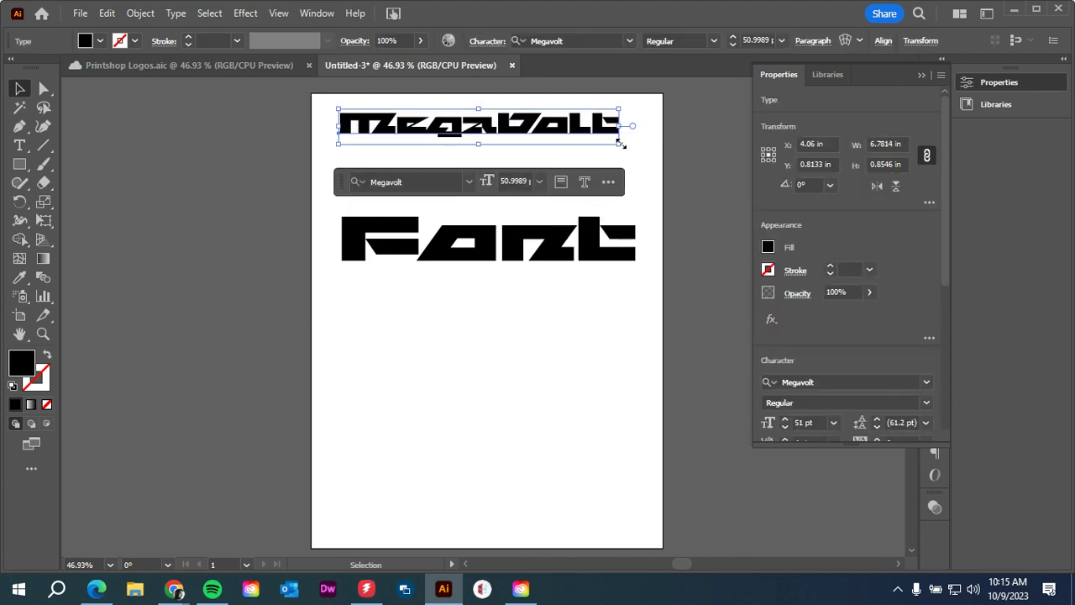
left_click(659, 165)
left_click_drag(616, 126, 617, 137)
left_click(647, 177)
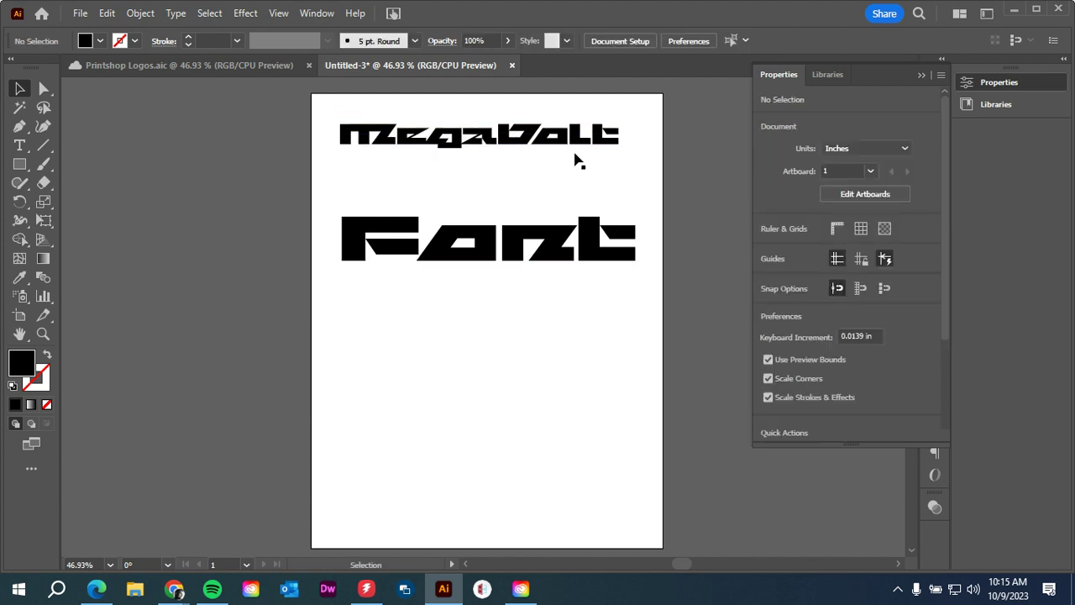
left_click(586, 236)
Return to the Adobe Fonts tab and scroll through the first page of 38 Futuristic families.
left_click(520, 589)
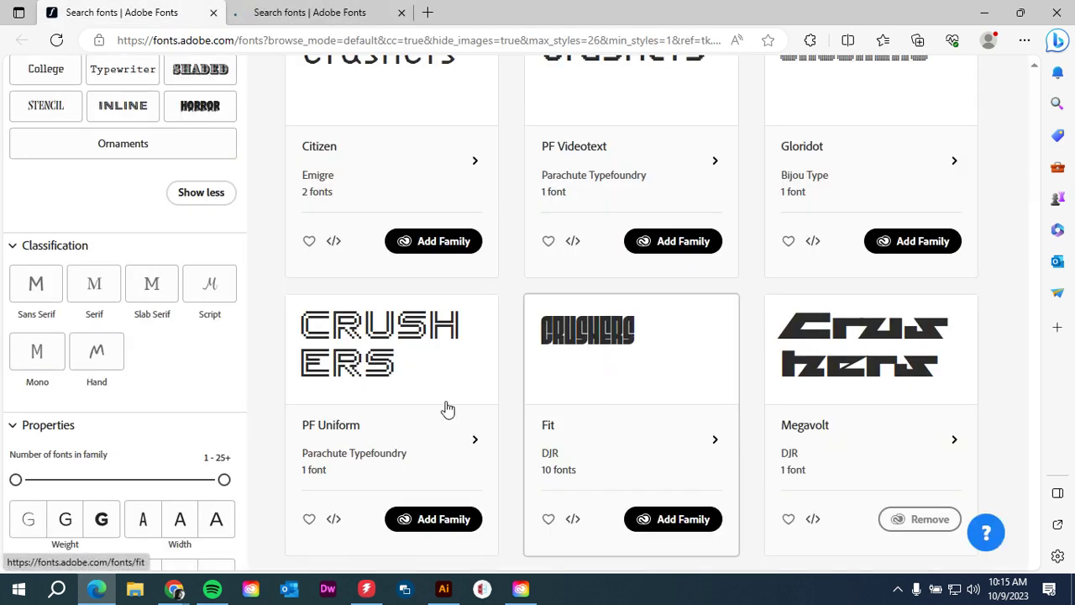
scroll(84, 230, "up", 5)
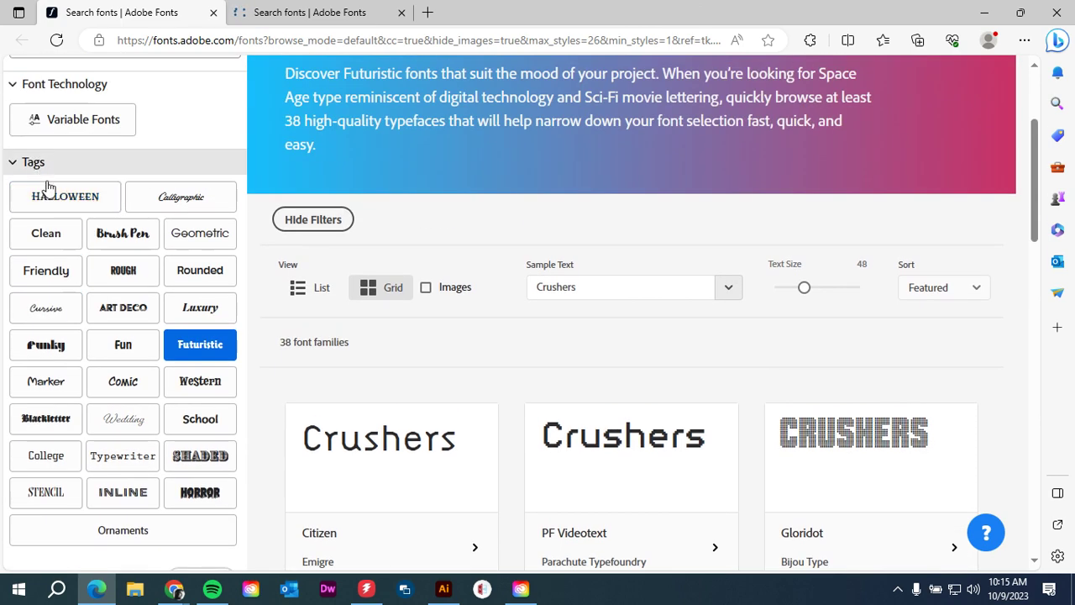
scroll(125, 342, "down", 3)
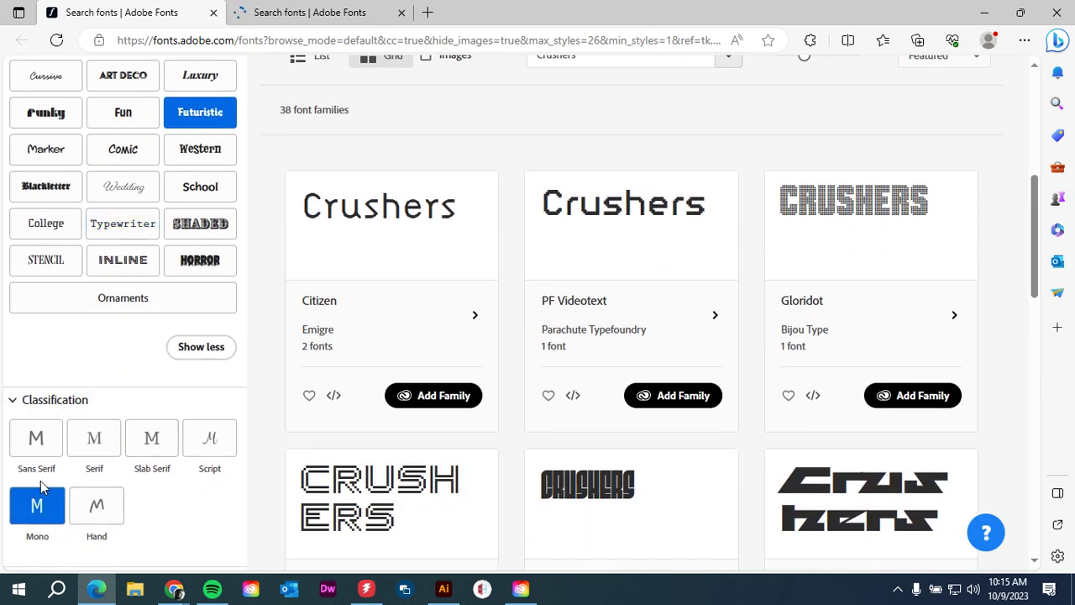
scroll(150, 522, "down", 3)
scroll(147, 521, "down", 2)
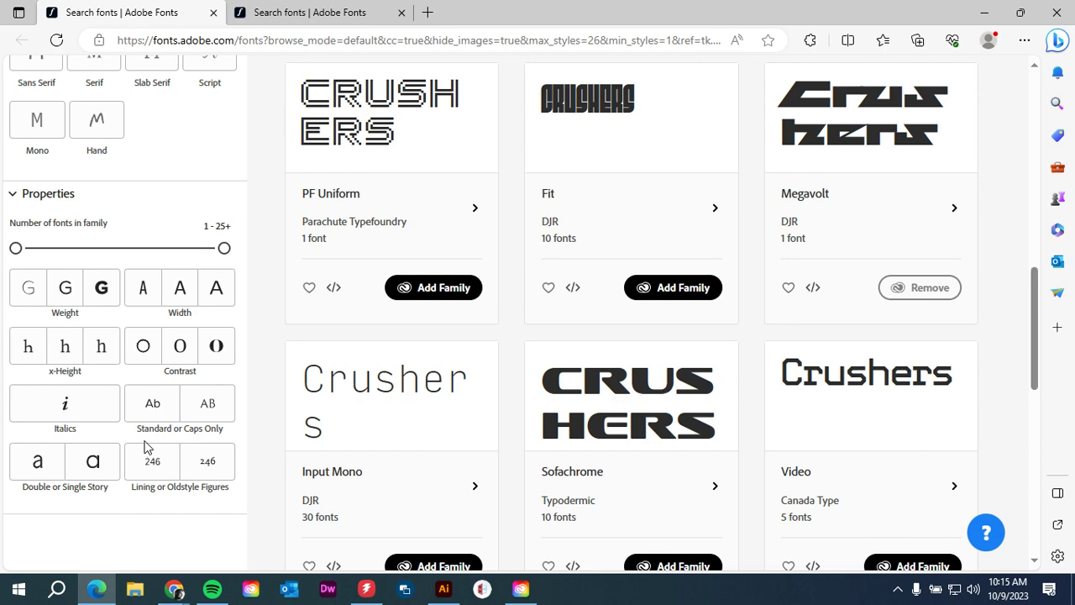
scroll(147, 445, "down", 4)
scroll(147, 445, "up", 5)
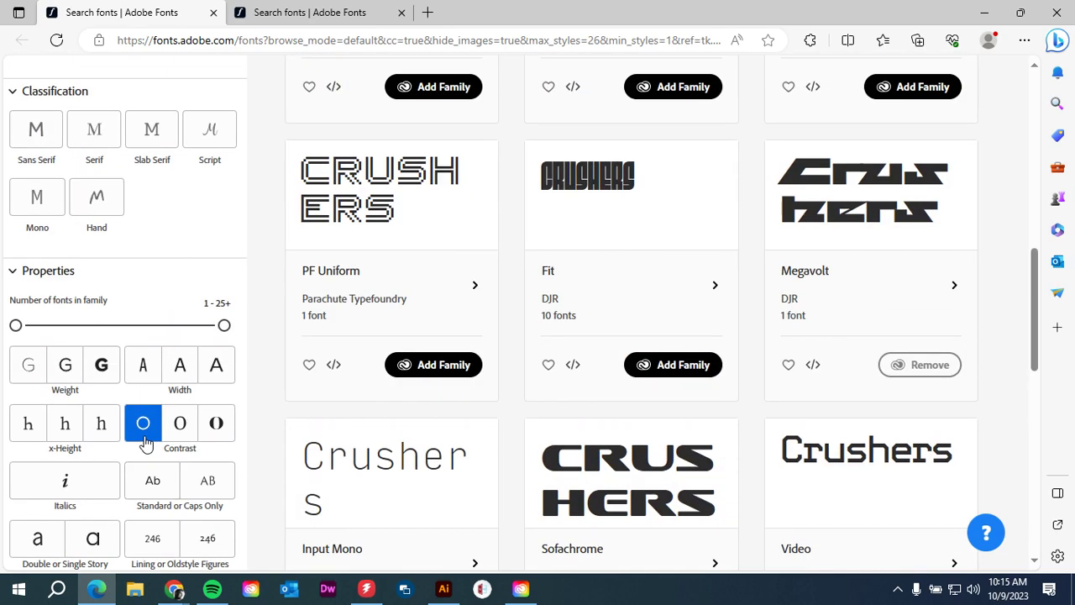
scroll(147, 445, "up", 2)
scroll(712, 431, "down", 5)
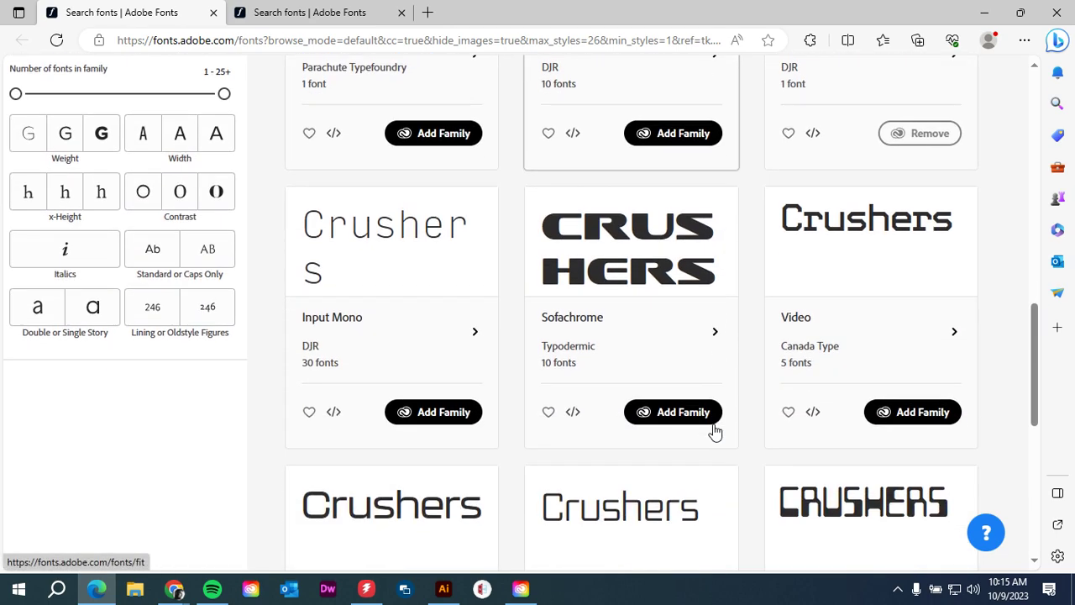
scroll(714, 432, "down", 5)
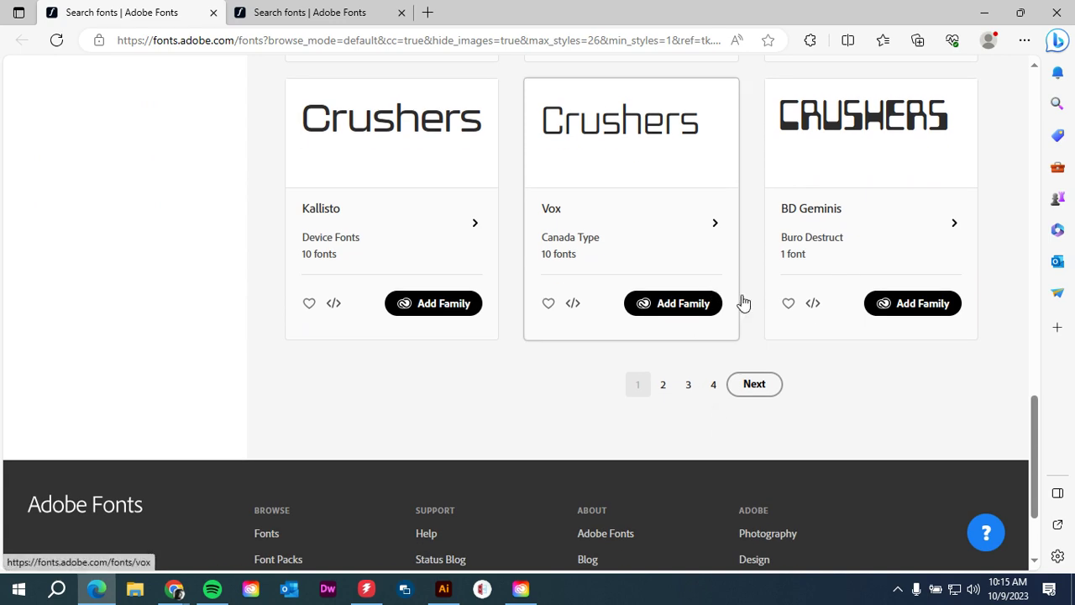
Browse Futuristic results on pages 2 and 3, reaching Elevon, Moby and Hydrophilia.
left_click(751, 391)
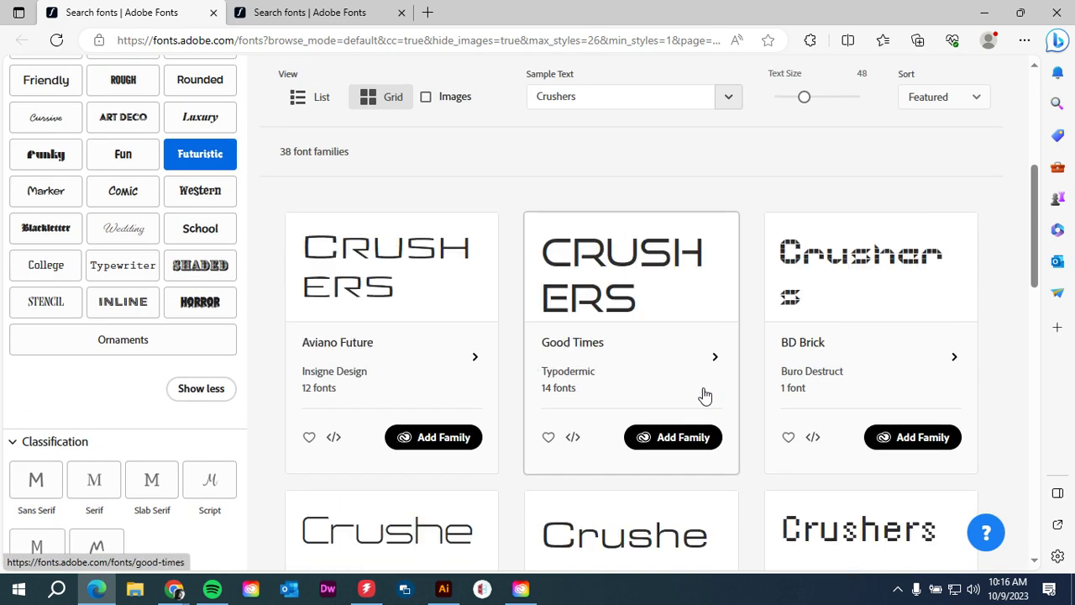
scroll(706, 395, "down", 8)
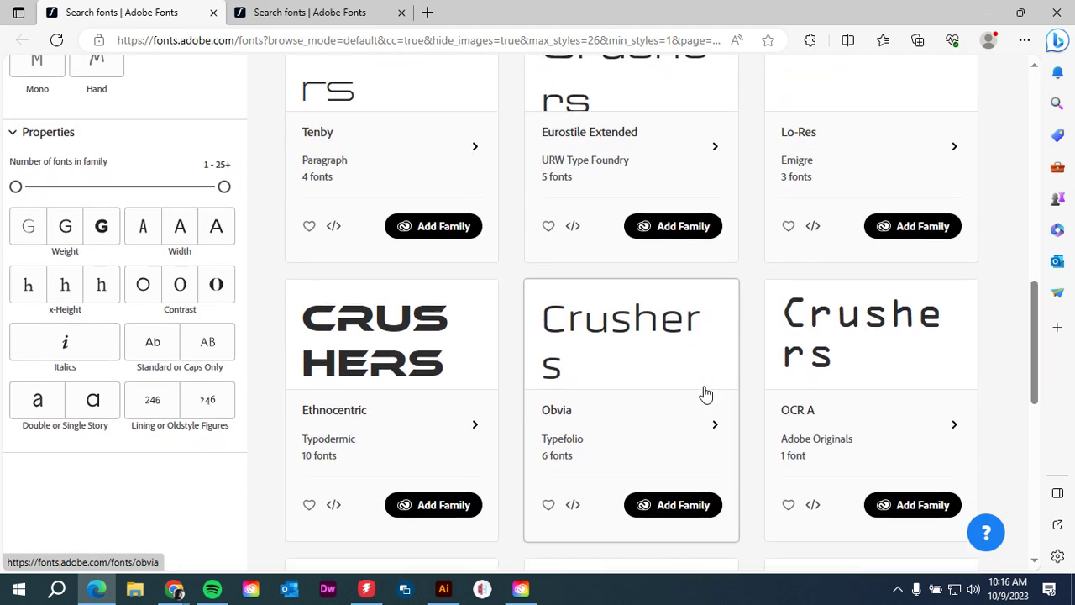
scroll(706, 394, "down", 2)
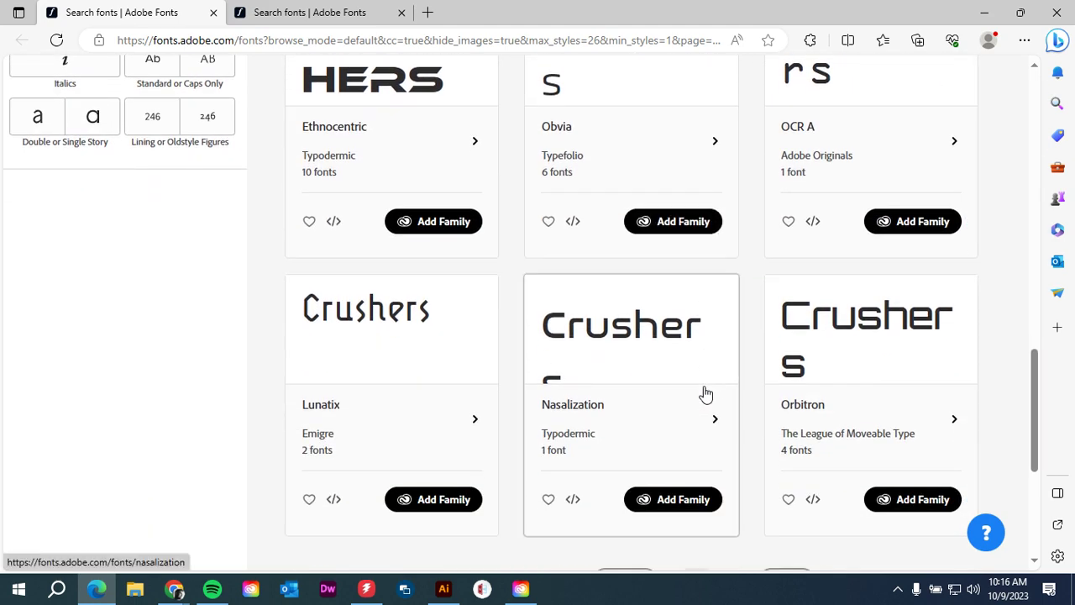
scroll(706, 394, "down", 2)
scroll(706, 394, "down", 1)
left_click(781, 362)
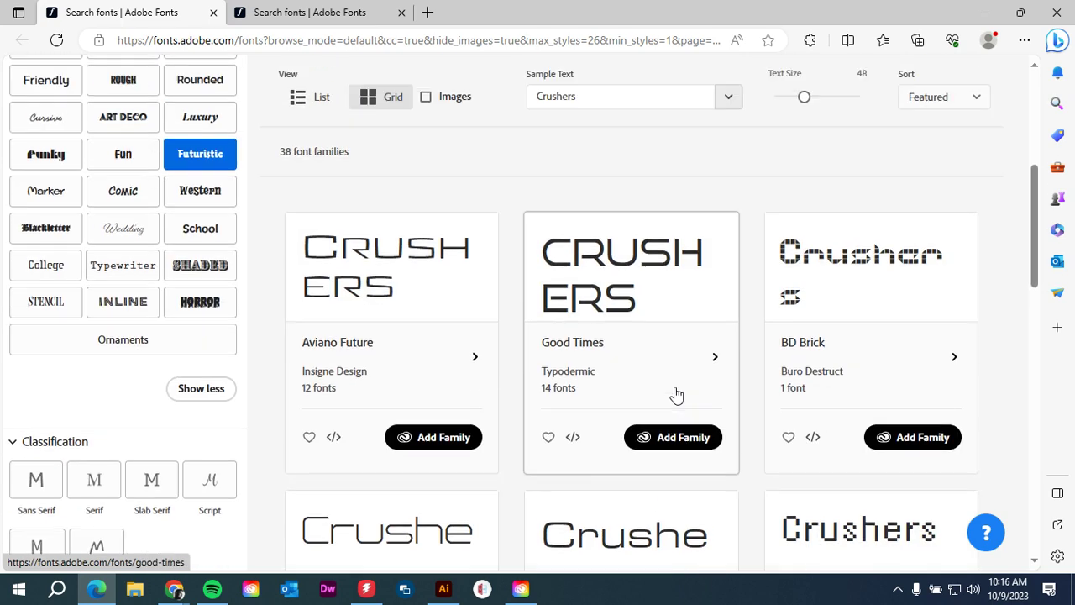
scroll(625, 411, "down", 3)
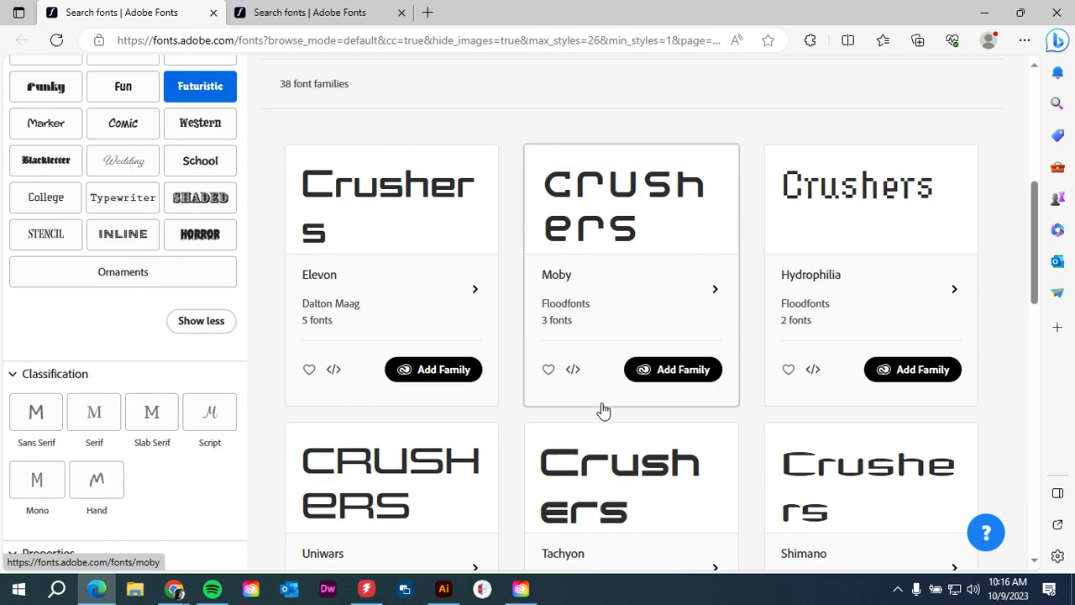